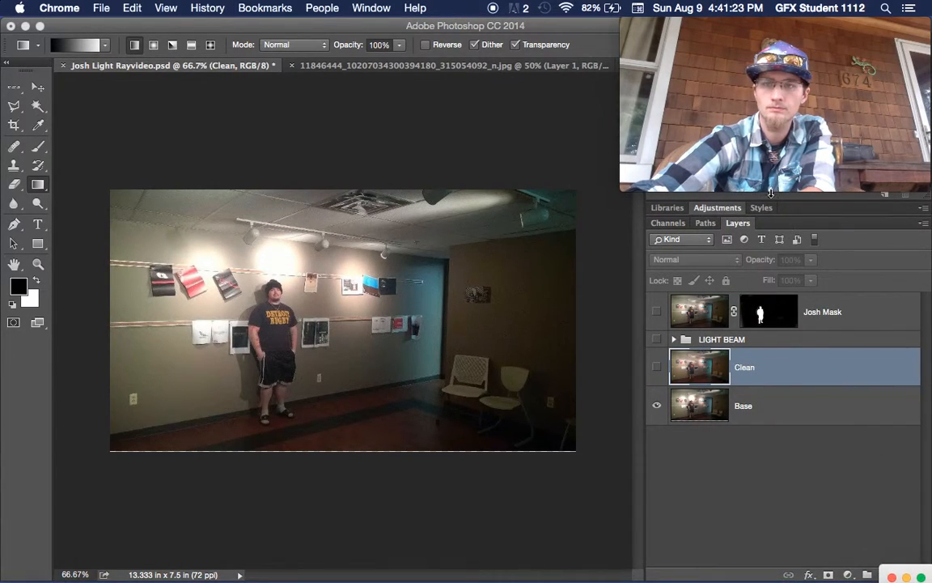
{"action": "mouse_move", "coordinate": [761, 179]}
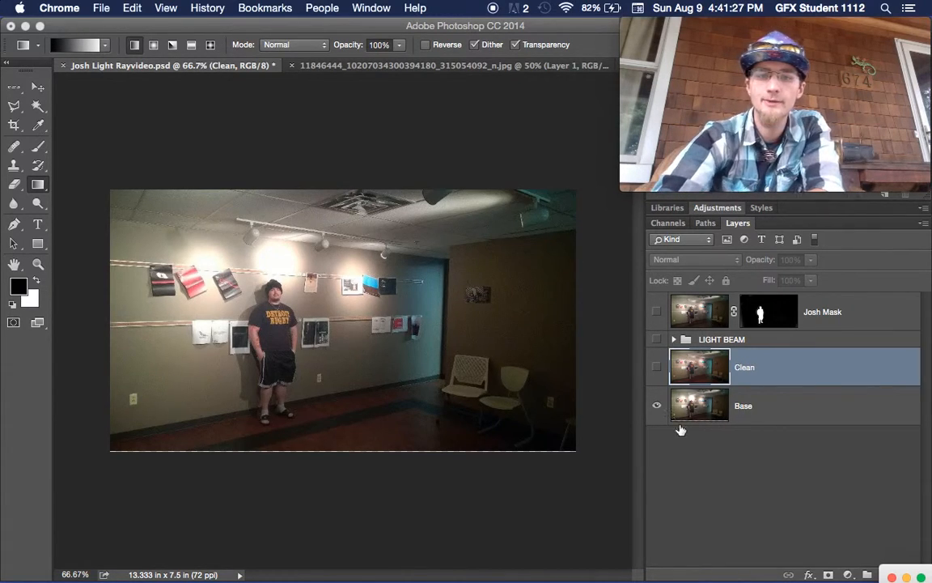
{"action": "key", "text": "XF86AudioRaiseVolume"}
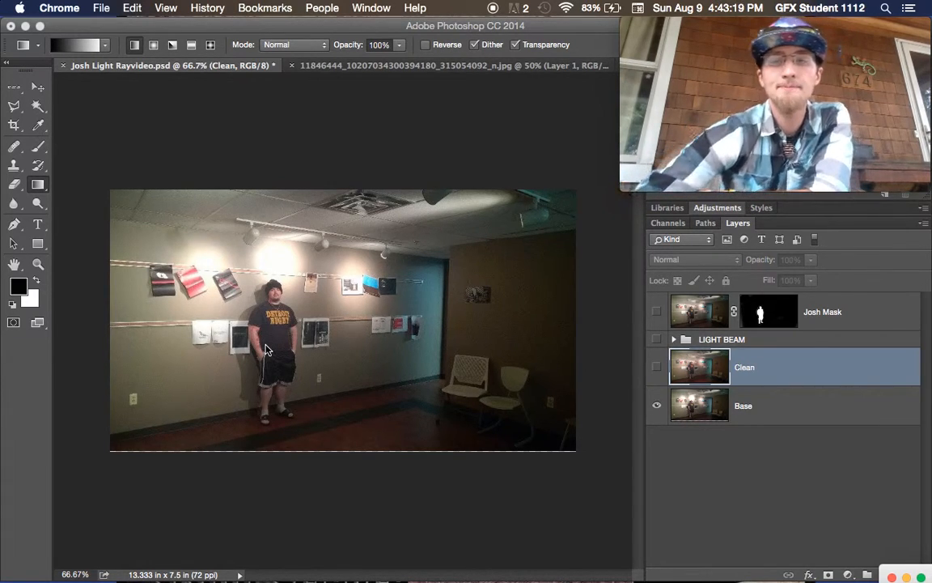
{"action": "key", "text": "XF86AudioRaiseVolume"}
{"action": "key", "text": "XF86AudioRaiseVolume"}
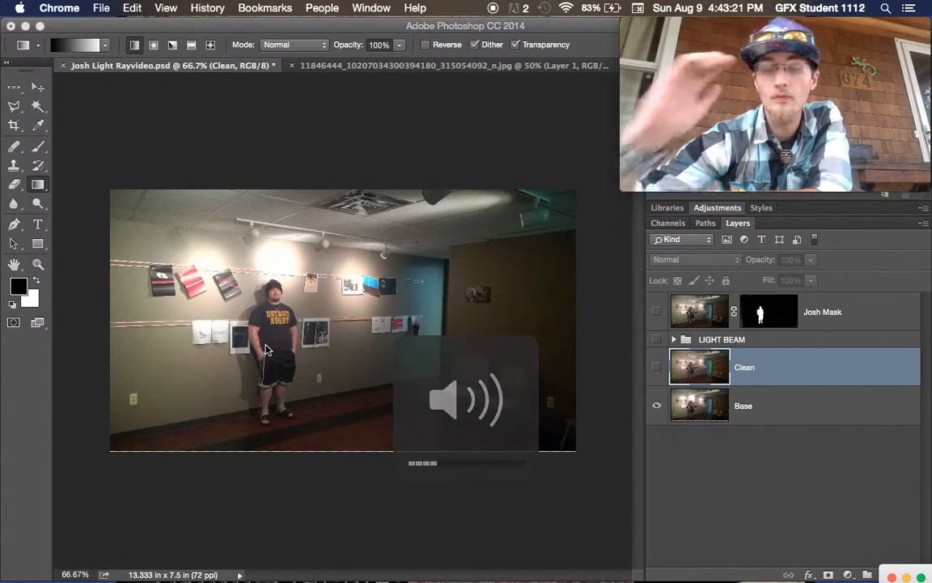
Show the LIGHT BEAM group, Clean and Josh Mask layers, and toggle Clean off and on to compare the photo
{"action": "left_click", "coordinate": [659, 341]}
{"action": "left_click", "coordinate": [657, 366]}
{"action": "left_click", "coordinate": [658, 341]}
{"action": "left_click", "coordinate": [657, 313]}
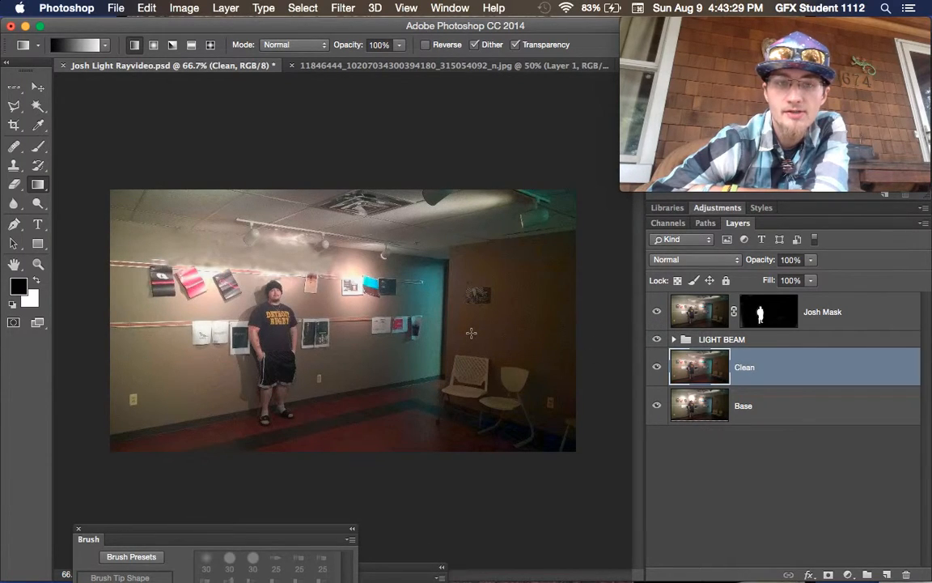
{"action": "left_click", "coordinate": [657, 368]}
{"action": "left_click", "coordinate": [657, 369]}
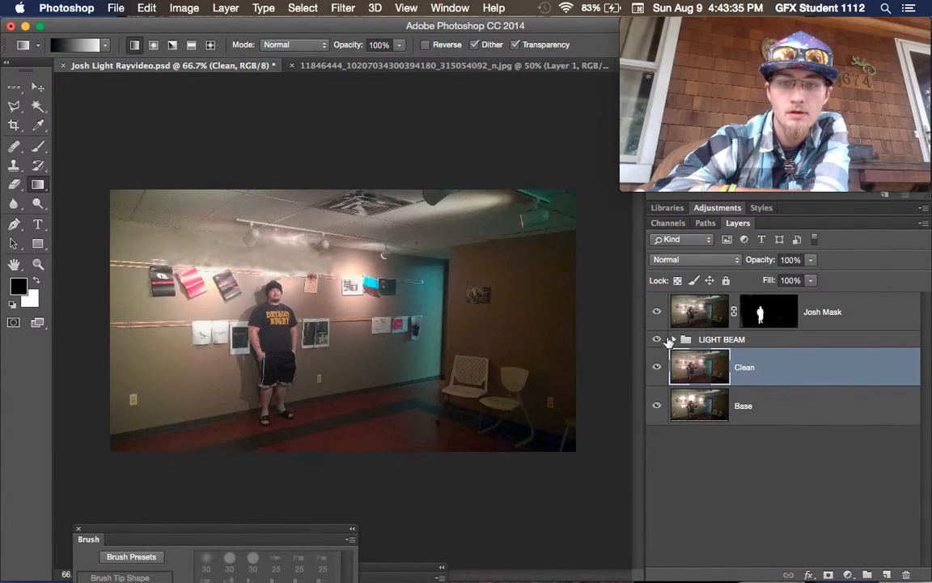
Expand the LIGHT BEAM group and toggle its visibility and its Curves layers to examine the beam effect
{"action": "left_click", "coordinate": [674, 339]}
{"action": "left_click_drag", "start_coordinate": [657, 368], "coordinate": [659, 444]}
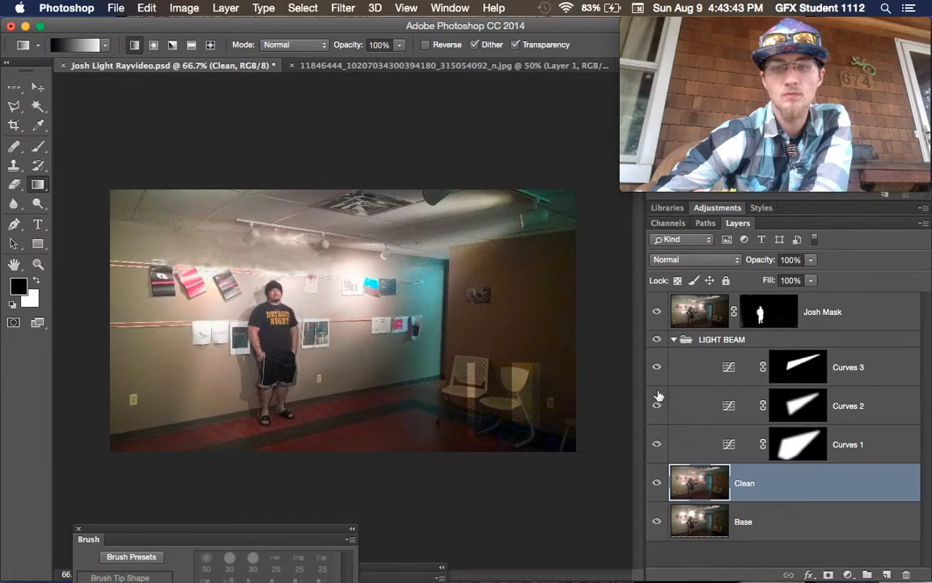
{"action": "left_click", "coordinate": [657, 339]}
{"action": "left_click", "coordinate": [657, 339]}
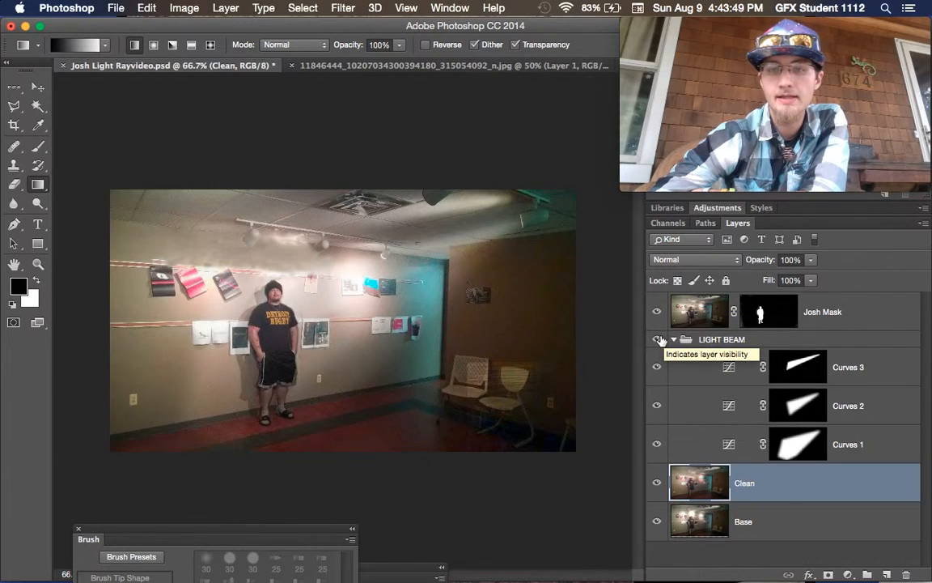
Leave only the Base layer visible and selected, hiding Josh Mask, LIGHT BEAM and Clean, and save the document
{"action": "left_click", "coordinate": [657, 339]}
{"action": "left_click", "coordinate": [656, 313]}
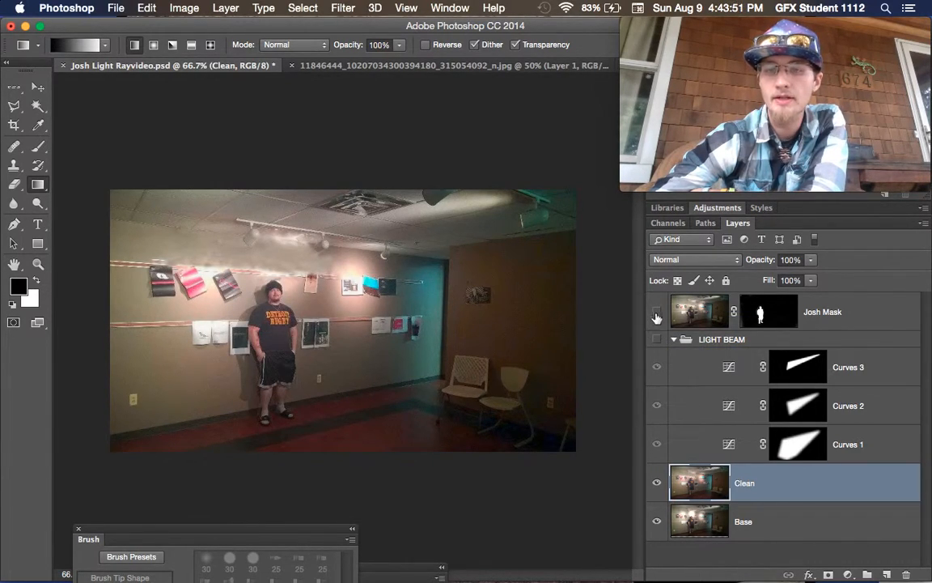
{"action": "left_click", "coordinate": [656, 484]}
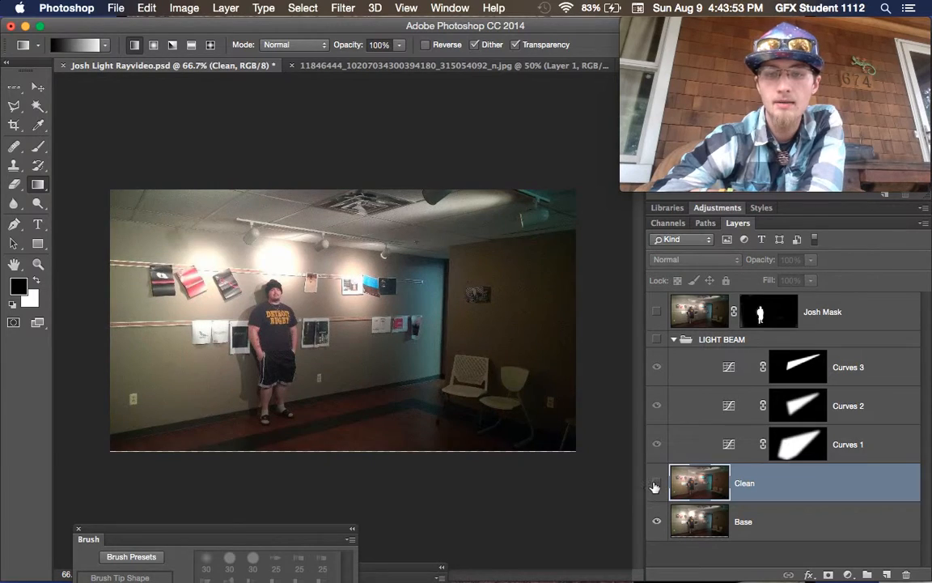
{"action": "left_click", "coordinate": [701, 524]}
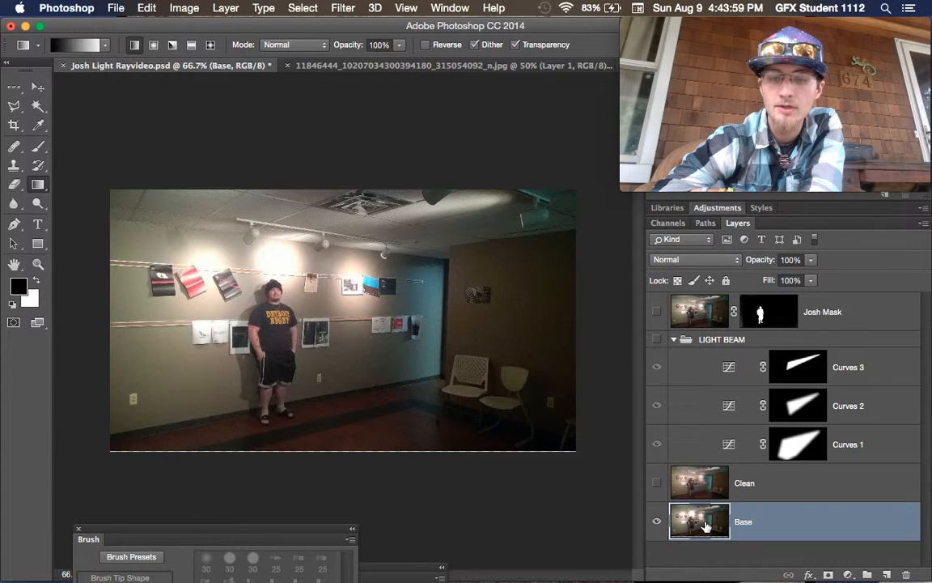
{"action": "left_click", "coordinate": [116, 8]}
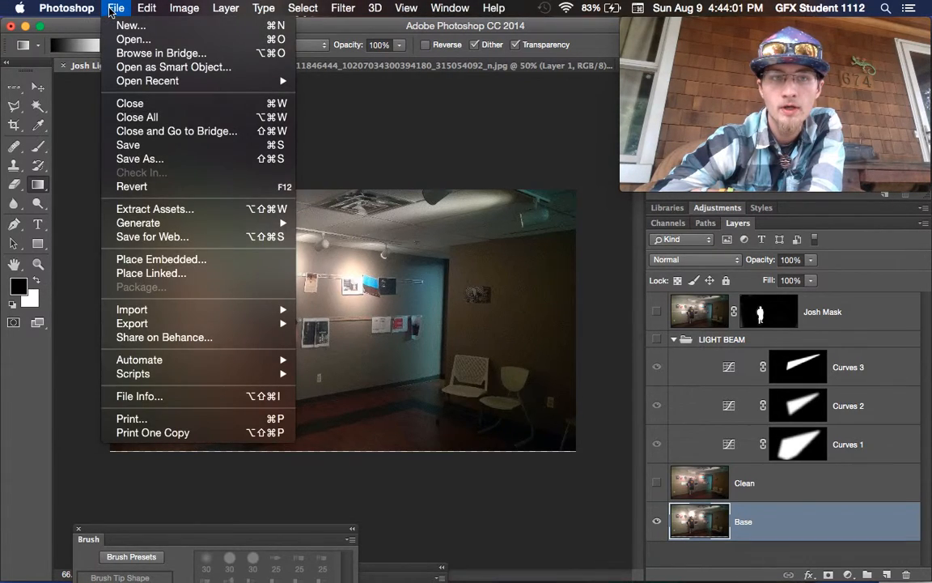
{"action": "left_click", "coordinate": [148, 146]}
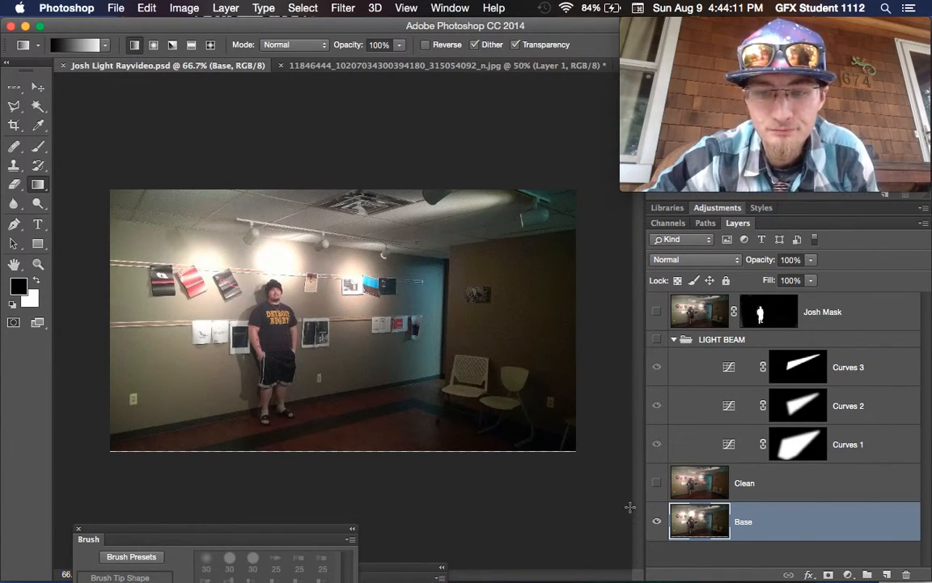
With the Healing Brush on the Base layer, sample the darker wall and paint over the bright hot spot above the red poster
{"action": "left_click", "coordinate": [15, 147]}
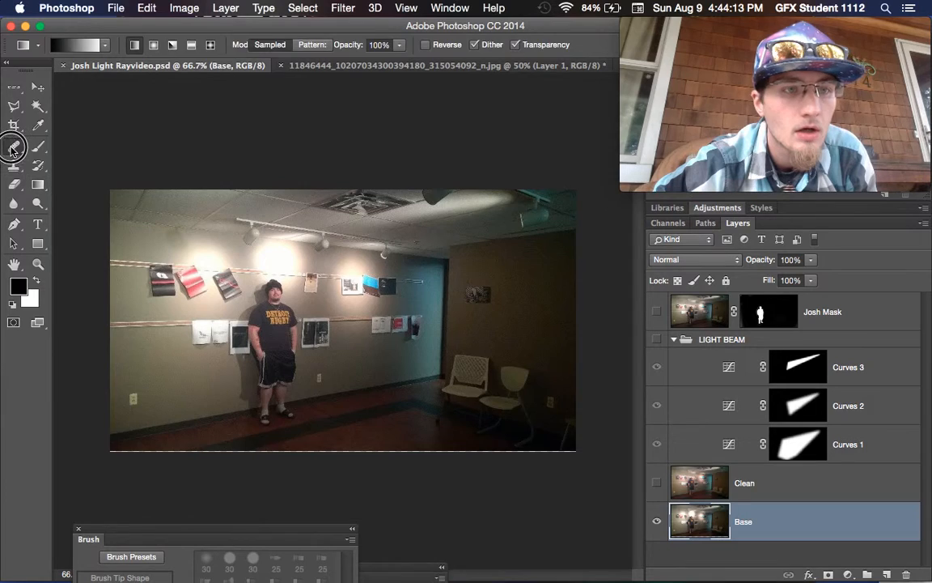
{"action": "left_click", "coordinate": [17, 151]}
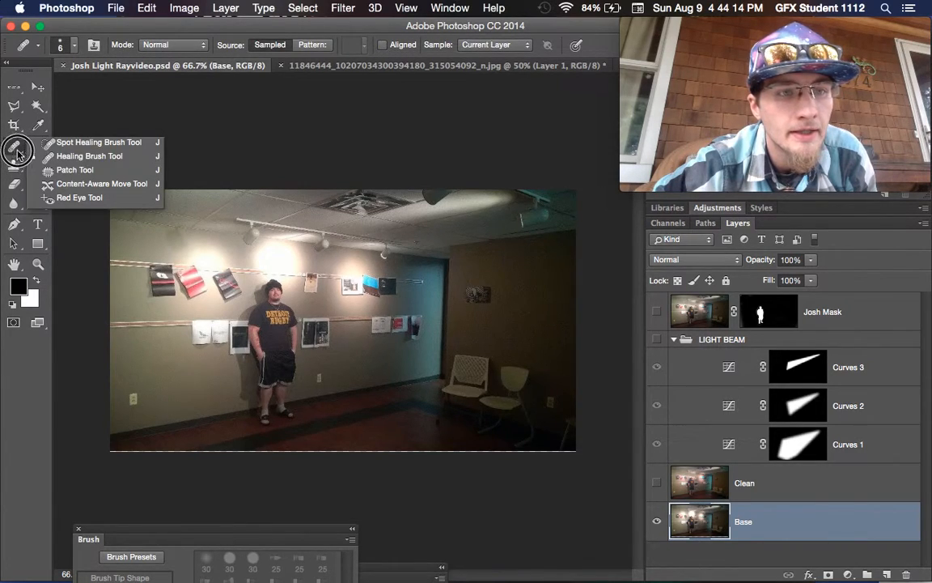
{"action": "left_click", "coordinate": [69, 156]}
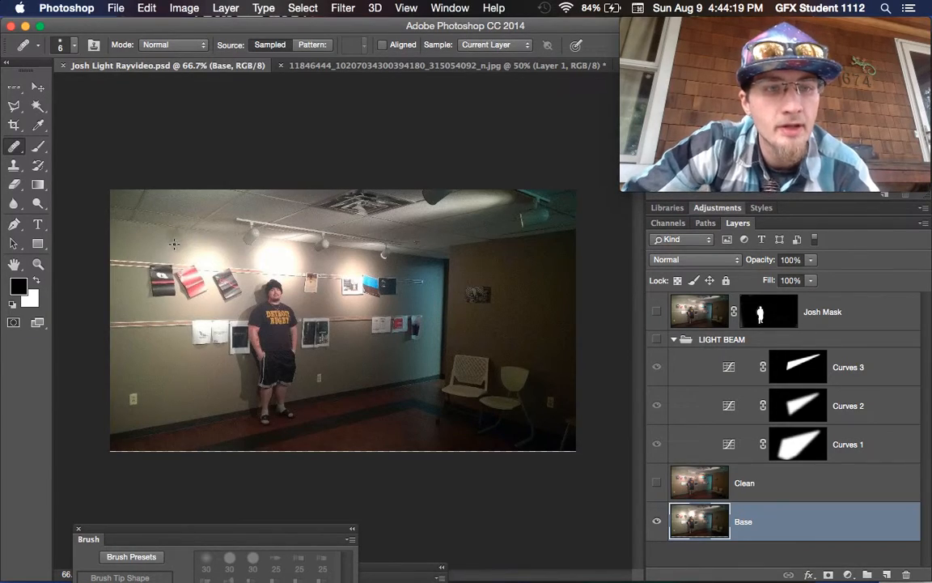
{"action": "key", "text": "super+equal"}
{"action": "key", "text": "super+equal"}
{"action": "key", "text": "super+equal"}
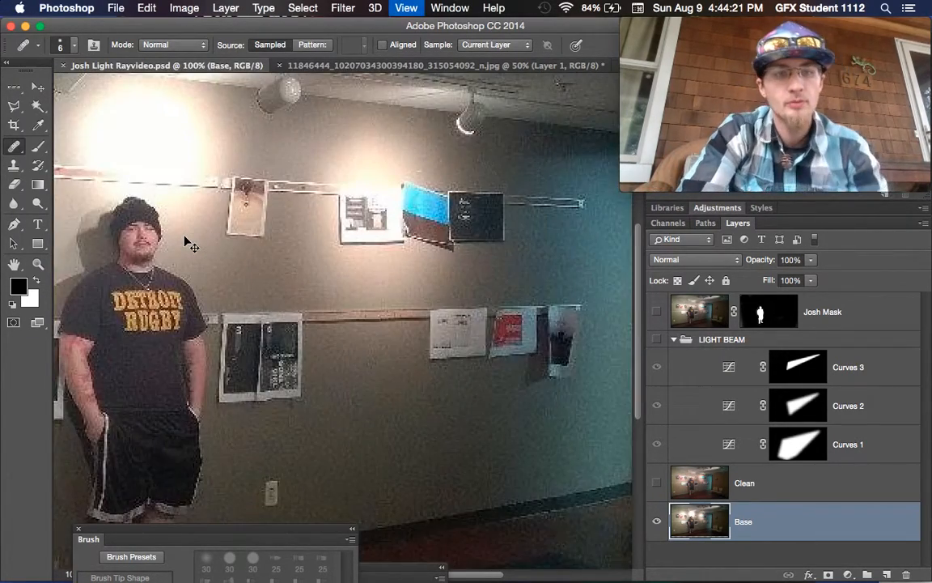
{"action": "left_click_drag", "start_coordinate": [332, 250], "coordinate": [867, 436]}
{"action": "left_click_drag", "start_coordinate": [350, 302], "coordinate": [461, 390]}
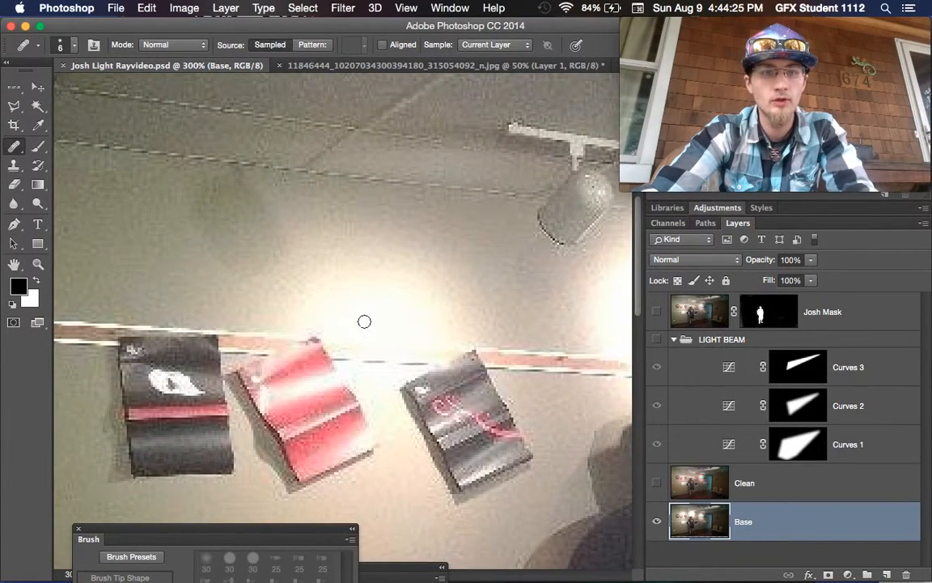
{"action": "left_click", "coordinate": [229, 266], "text": "alt"}
{"action": "mouse_move", "coordinate": [255, 268]}
{"action": "left_mouse_down"}
{"action": "mouse_move", "coordinate": [263, 305]}
{"action": "mouse_move", "coordinate": [301, 264]}
{"action": "mouse_move", "coordinate": [291, 281]}
{"action": "mouse_move", "coordinate": [297, 274]}
{"action": "mouse_move", "coordinate": [299, 297]}
{"action": "mouse_move", "coordinate": [281, 312]}
{"action": "mouse_move", "coordinate": [312, 316]}
{"action": "mouse_move", "coordinate": [357, 282]}
{"action": "left_mouse_up"}
{"action": "left_click", "coordinate": [274, 281], "text": "alt"}
{"action": "left_click", "coordinate": [167, 265], "text": "alt"}
{"action": "mouse_move", "coordinate": [295, 256]}
{"action": "left_mouse_down"}
{"action": "mouse_move", "coordinate": [318, 274]}
{"action": "mouse_move", "coordinate": [352, 269]}
{"action": "mouse_move", "coordinate": [336, 299]}
{"action": "mouse_move", "coordinate": [423, 265]}
{"action": "mouse_move", "coordinate": [352, 272]}
{"action": "mouse_move", "coordinate": [370, 294]}
{"action": "mouse_move", "coordinate": [305, 302]}
{"action": "mouse_move", "coordinate": [337, 313]}
{"action": "mouse_move", "coordinate": [315, 316]}
{"action": "mouse_move", "coordinate": [452, 273]}
{"action": "mouse_move", "coordinate": [384, 266]}
{"action": "mouse_move", "coordinate": [470, 262]}
{"action": "mouse_move", "coordinate": [358, 254]}
{"action": "mouse_move", "coordinate": [306, 261]}
{"action": "mouse_move", "coordinate": [421, 236]}
{"action": "mouse_move", "coordinate": [458, 241]}
{"action": "mouse_move", "coordinate": [401, 254]}
{"action": "mouse_move", "coordinate": [386, 290]}
{"action": "mouse_move", "coordinate": [494, 300]}
{"action": "mouse_move", "coordinate": [394, 315]}
{"action": "left_mouse_up"}
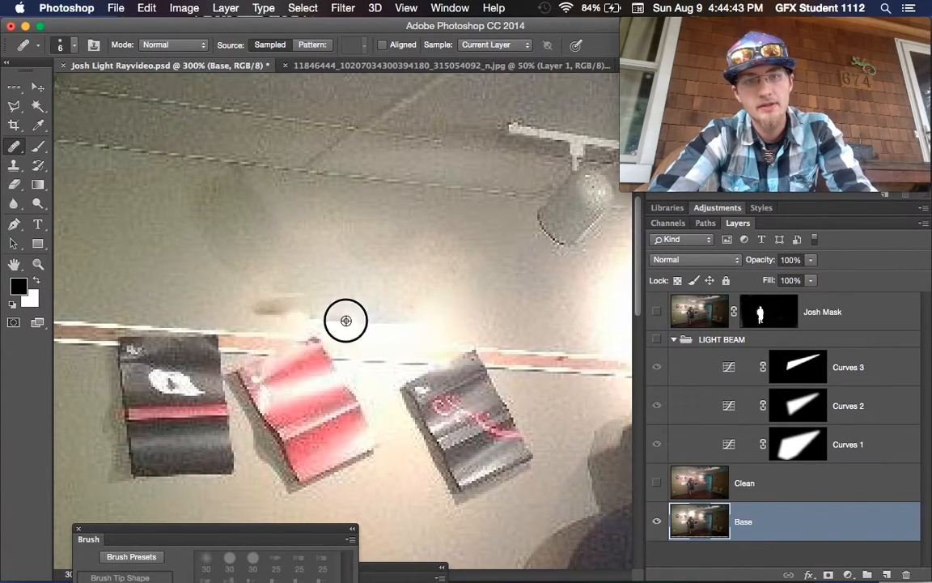
Resample darker wall areas and heal the remaining glare and smudges above the three hanging posters
{"action": "mouse_move", "coordinate": [150, 271]}
{"action": "left_mouse_down"}
{"action": "mouse_move", "coordinate": [266, 317]}
{"action": "mouse_move", "coordinate": [387, 322]}
{"action": "mouse_move", "coordinate": [356, 307]}
{"action": "left_mouse_up"}
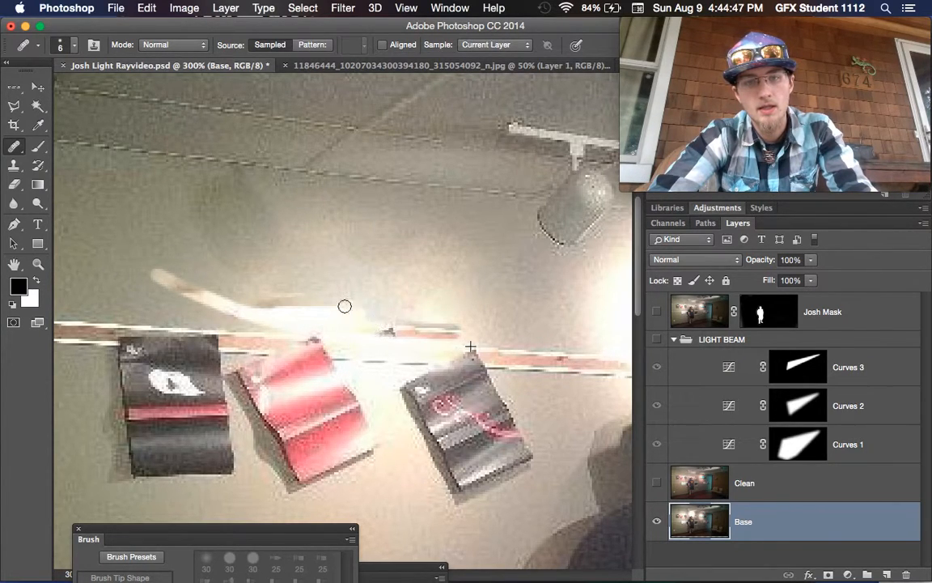
{"action": "mouse_move", "coordinate": [227, 285]}
{"action": "left_mouse_down"}
{"action": "mouse_move", "coordinate": [315, 297]}
{"action": "mouse_move", "coordinate": [238, 302]}
{"action": "mouse_move", "coordinate": [329, 318]}
{"action": "mouse_move", "coordinate": [265, 320]}
{"action": "mouse_move", "coordinate": [465, 336]}
{"action": "mouse_move", "coordinate": [412, 311]}
{"action": "mouse_move", "coordinate": [317, 305]}
{"action": "mouse_move", "coordinate": [314, 295]}
{"action": "mouse_move", "coordinate": [390, 293]}
{"action": "mouse_move", "coordinate": [440, 307]}
{"action": "mouse_move", "coordinate": [410, 314]}
{"action": "mouse_move", "coordinate": [455, 331]}
{"action": "mouse_move", "coordinate": [549, 332]}
{"action": "left_mouse_up"}
{"action": "left_click", "coordinate": [211, 275], "text": "alt"}
{"action": "mouse_move", "coordinate": [157, 260]}
{"action": "left_mouse_down"}
{"action": "mouse_move", "coordinate": [195, 270]}
{"action": "mouse_move", "coordinate": [172, 273]}
{"action": "mouse_move", "coordinate": [248, 276]}
{"action": "mouse_move", "coordinate": [99, 275]}
{"action": "mouse_move", "coordinate": [264, 289]}
{"action": "mouse_move", "coordinate": [256, 323]}
{"action": "mouse_move", "coordinate": [277, 308]}
{"action": "left_mouse_up"}
{"action": "left_click", "coordinate": [127, 263], "text": "alt"}
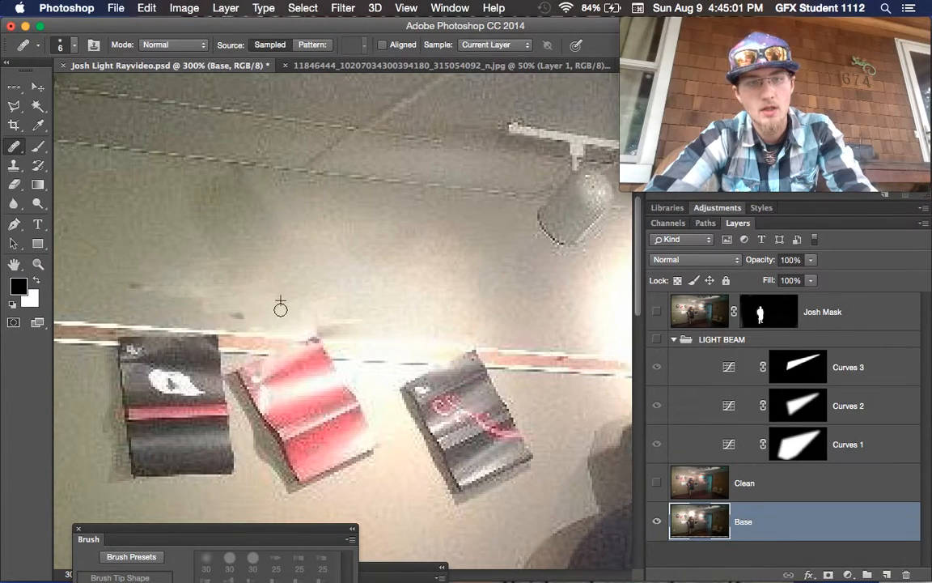
{"action": "left_click", "coordinate": [114, 265], "text": "alt"}
{"action": "mouse_move", "coordinate": [132, 285]}
{"action": "left_mouse_down"}
{"action": "mouse_move", "coordinate": [245, 290]}
{"action": "mouse_move", "coordinate": [209, 311]}
{"action": "mouse_move", "coordinate": [288, 310]}
{"action": "mouse_move", "coordinate": [260, 319]}
{"action": "mouse_move", "coordinate": [352, 322]}
{"action": "left_mouse_up"}
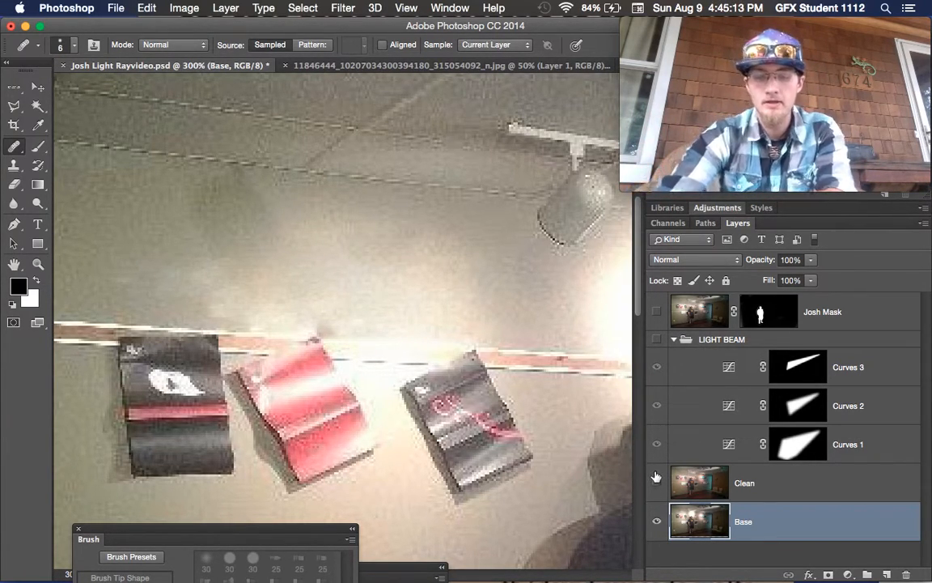
Show and select the Clean layer, and hide and collapse the LIGHT BEAM group with its three Curves layers
{"action": "key", "text": "super+0"}
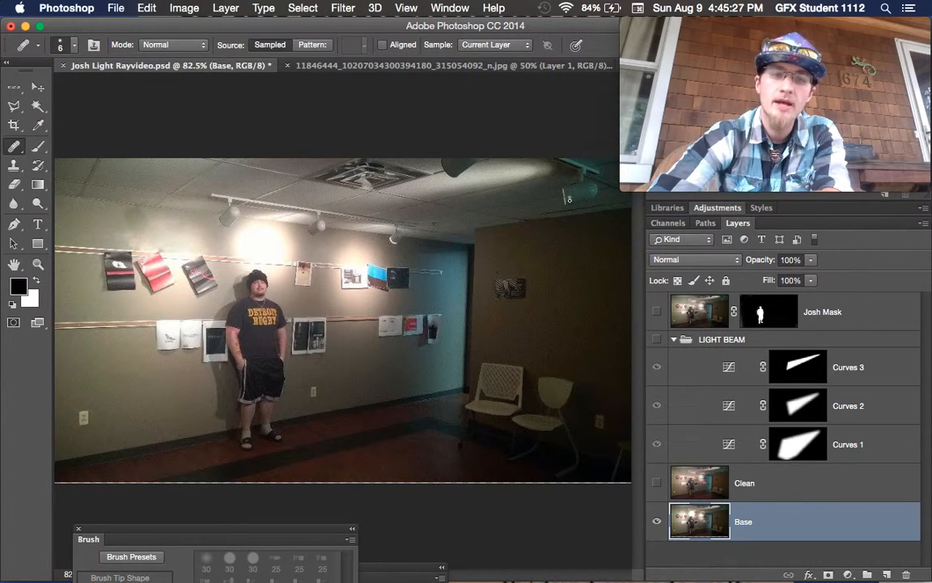
{"action": "left_click", "coordinate": [657, 484]}
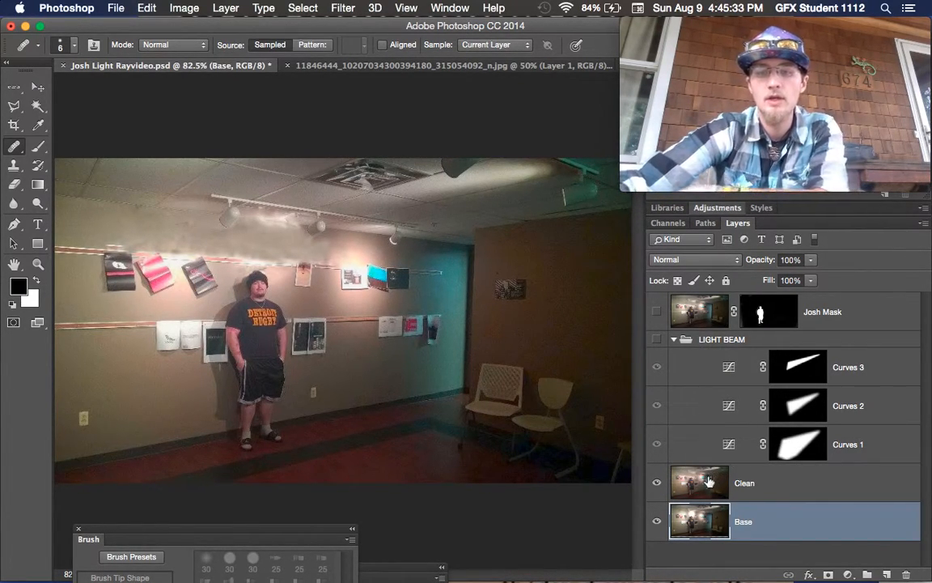
{"action": "left_click", "coordinate": [703, 486]}
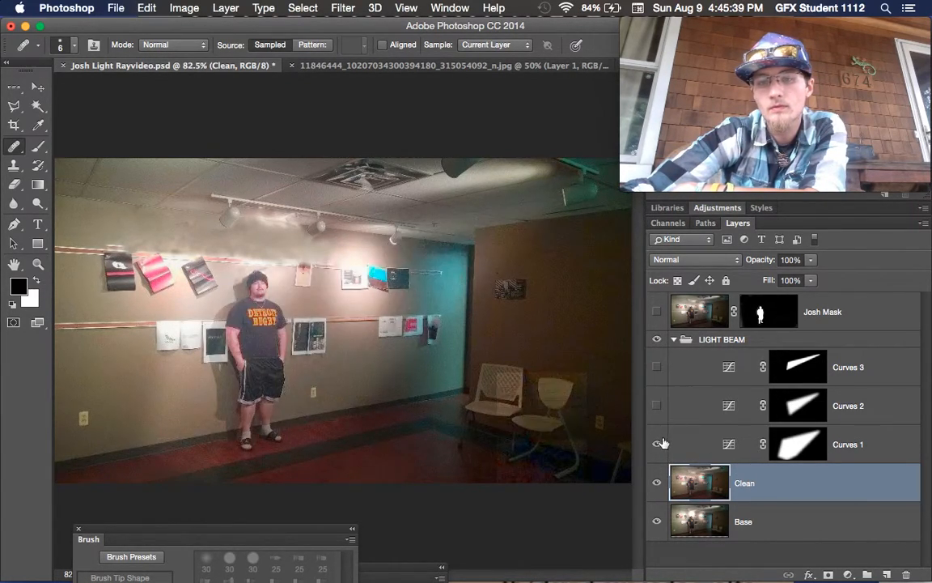
{"action": "left_click", "coordinate": [657, 443]}
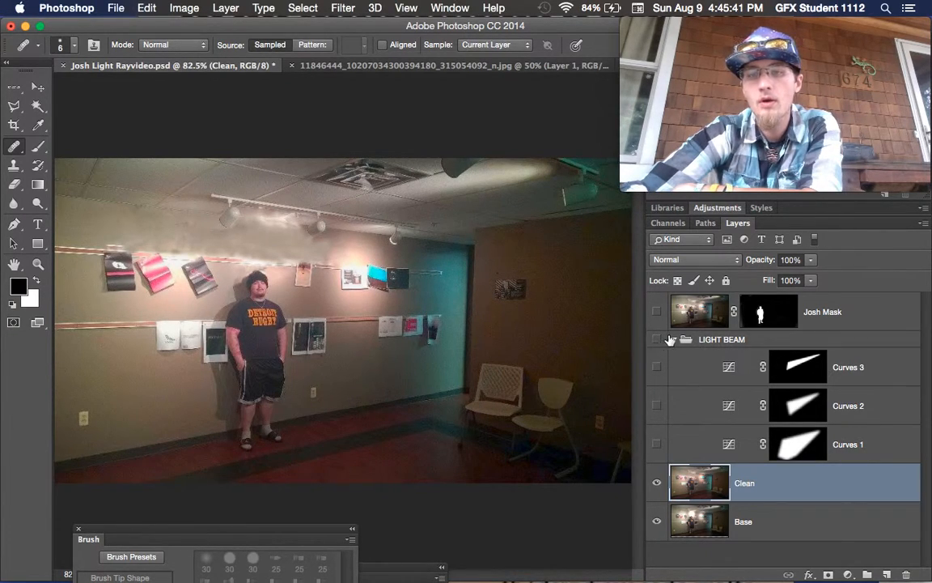
{"action": "left_click", "coordinate": [675, 338]}
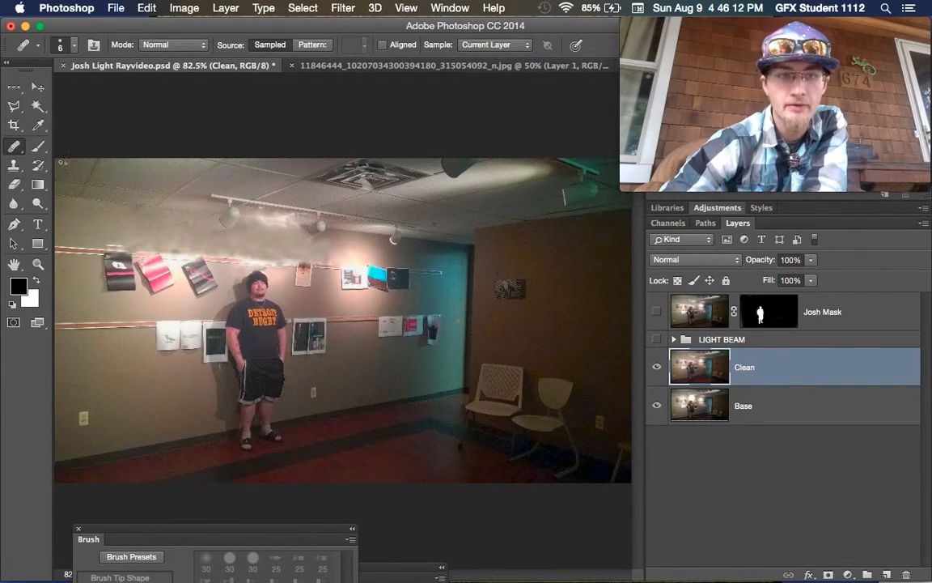
Outline a beam-shaped selection with the Polygonal Lasso, narrow at the far ceiling spotlight and widening around the standing man
{"action": "left_click", "coordinate": [14, 106]}
{"action": "left_click", "coordinate": [60, 116]}
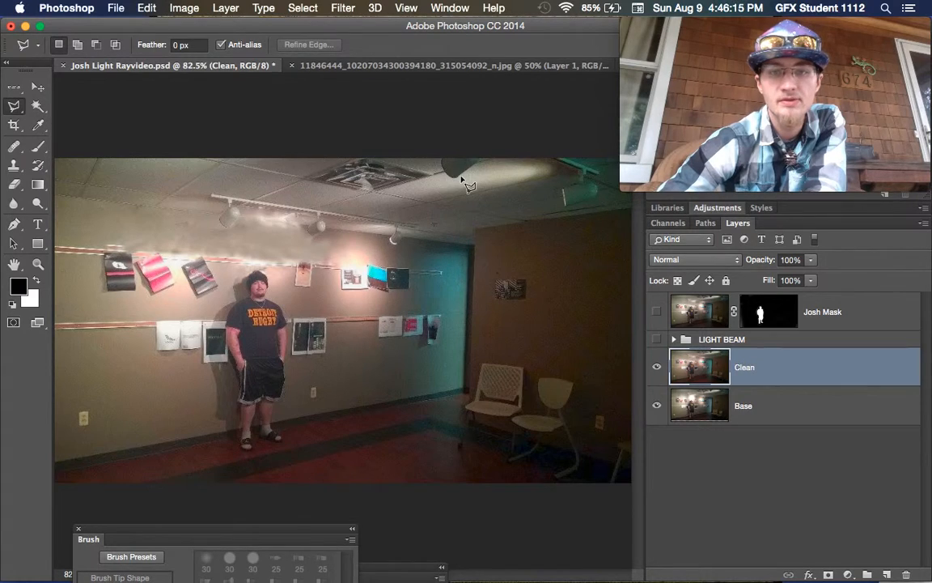
{"action": "left_click", "coordinate": [565, 192]}
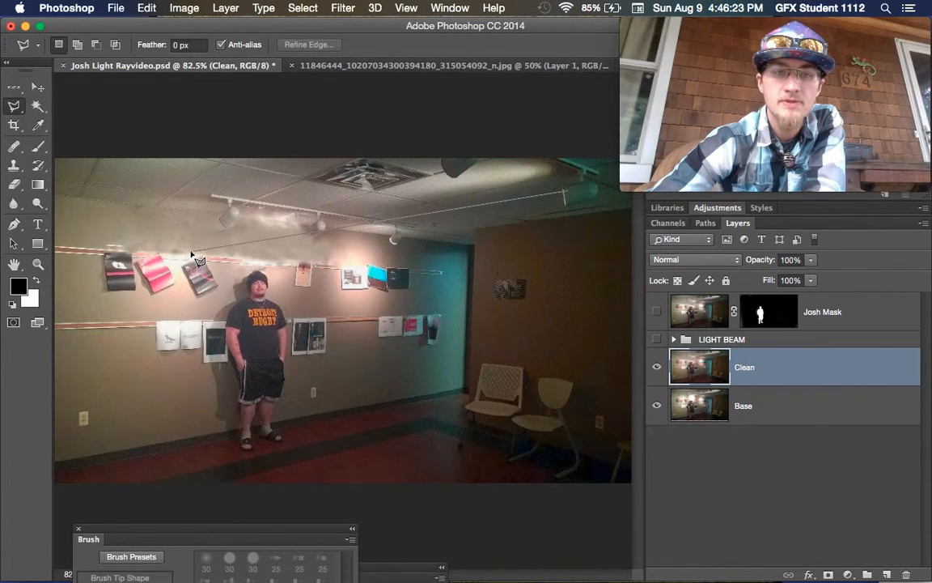
{"action": "left_click", "coordinate": [209, 223]}
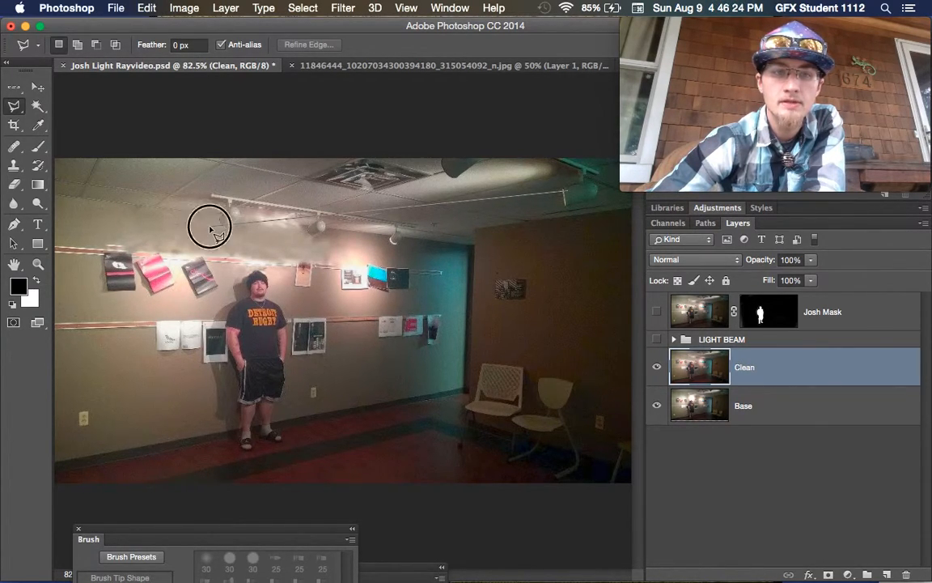
{"action": "left_click", "coordinate": [146, 296]}
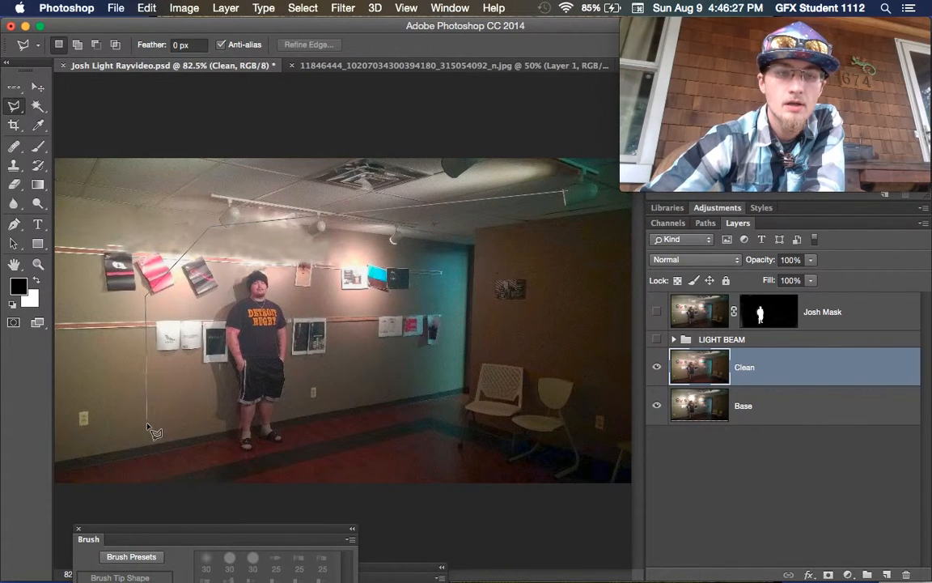
{"action": "left_click", "coordinate": [171, 448]}
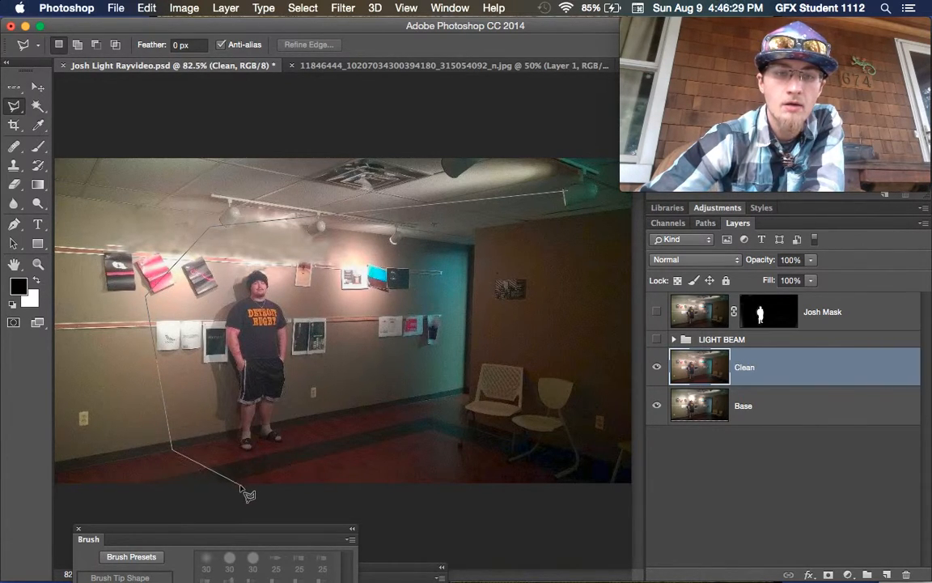
{"action": "left_click", "coordinate": [243, 486]}
{"action": "left_click", "coordinate": [352, 452]}
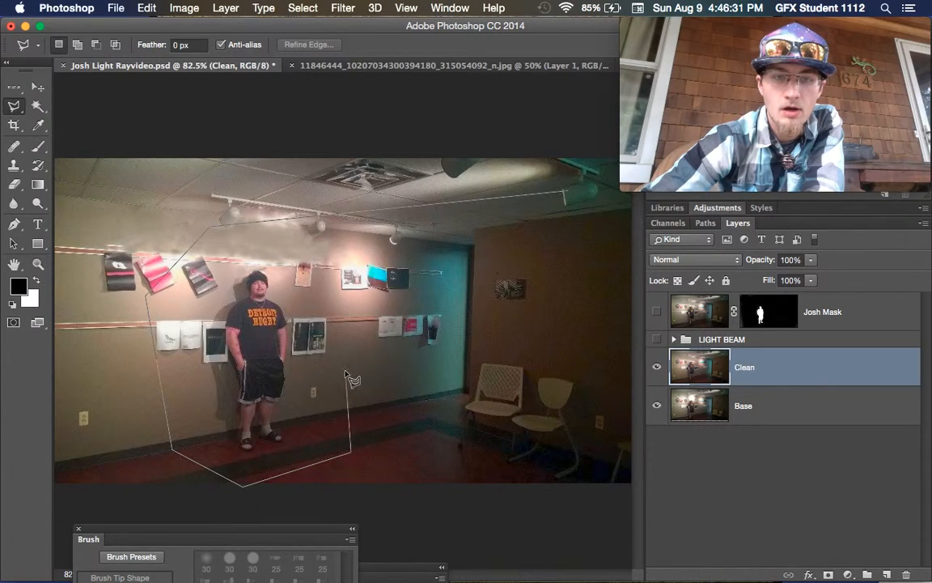
{"action": "left_click", "coordinate": [566, 191]}
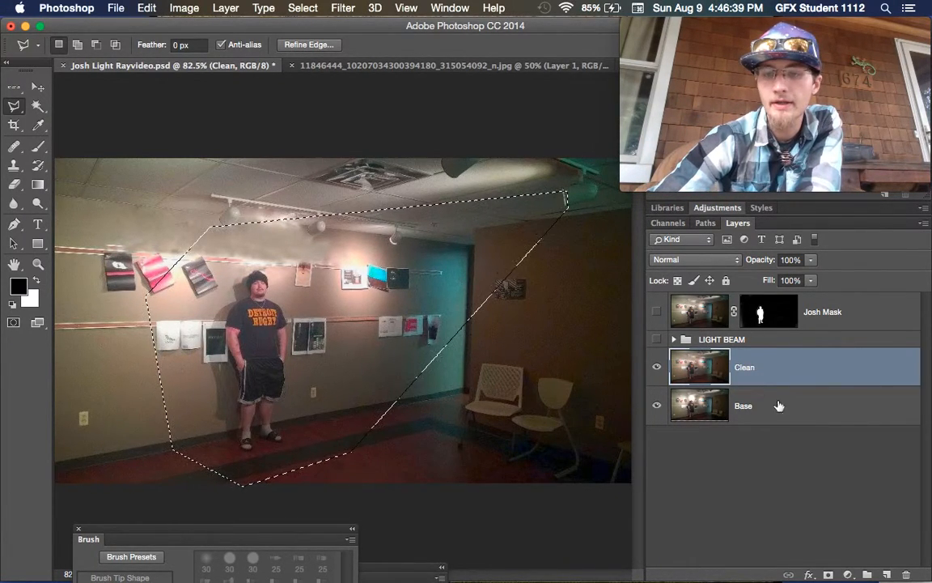
Add a Curves adjustment layer above Clean, masked to the beam selection
{"action": "left_click", "coordinate": [849, 574]}
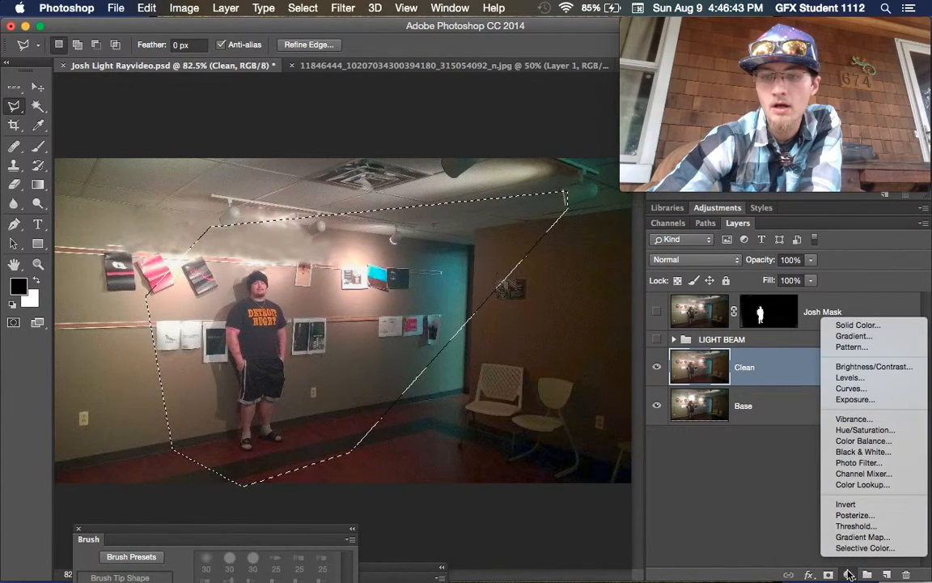
{"action": "left_click", "coordinate": [869, 389]}
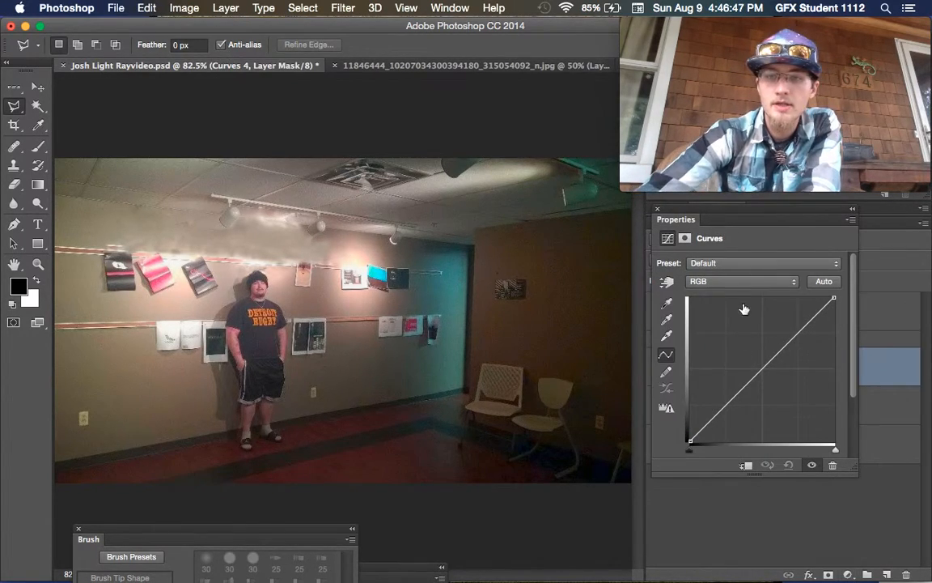
Raise the RGB curve's midtones on Curves 4 to brighten the beam area without clipping the highlights
{"action": "left_click_drag", "start_coordinate": [762, 369], "coordinate": [741, 336]}
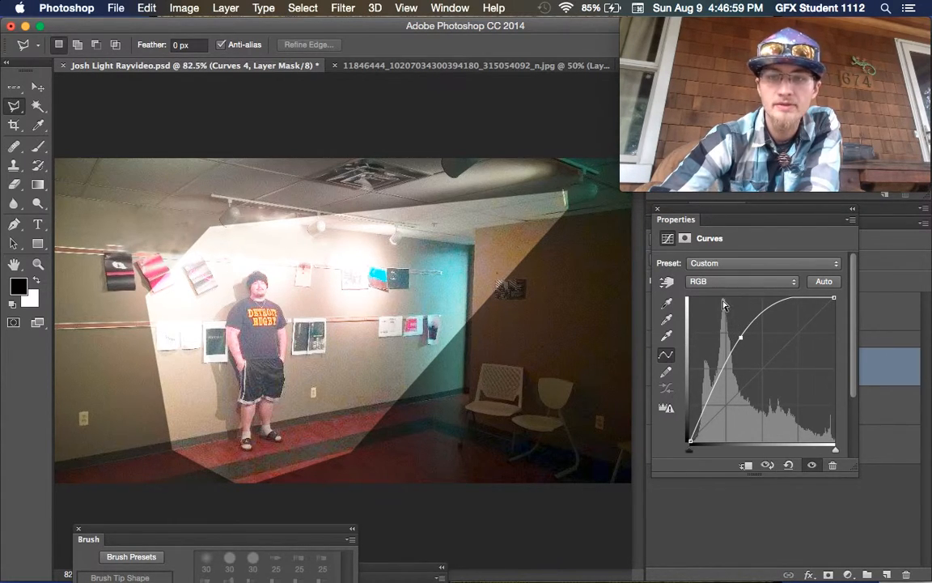
{"action": "left_click_drag", "start_coordinate": [741, 336], "coordinate": [764, 330]}
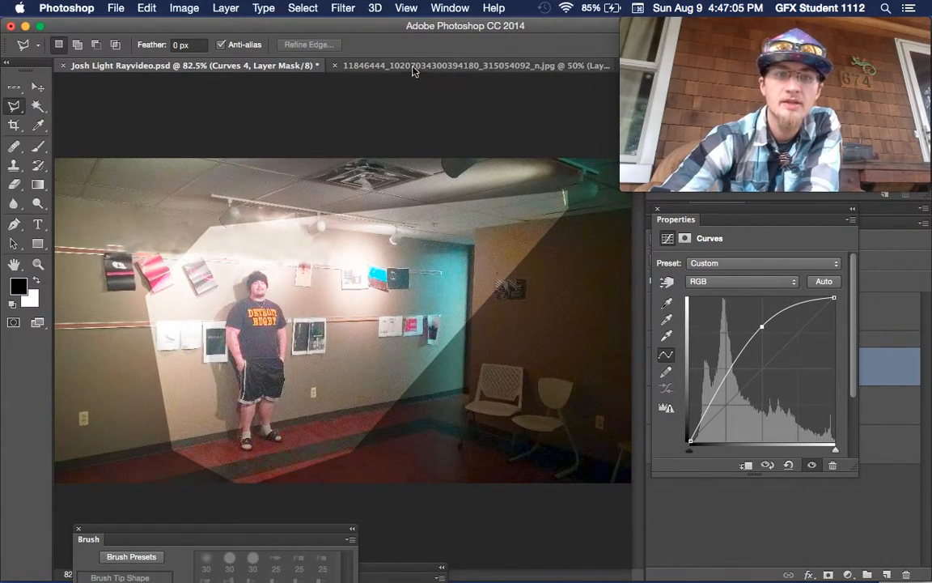
Soften the Curves 4 mask edges with a Gaussian Blur of 14.8 pixels radius
{"action": "left_click", "coordinate": [405, 8]}
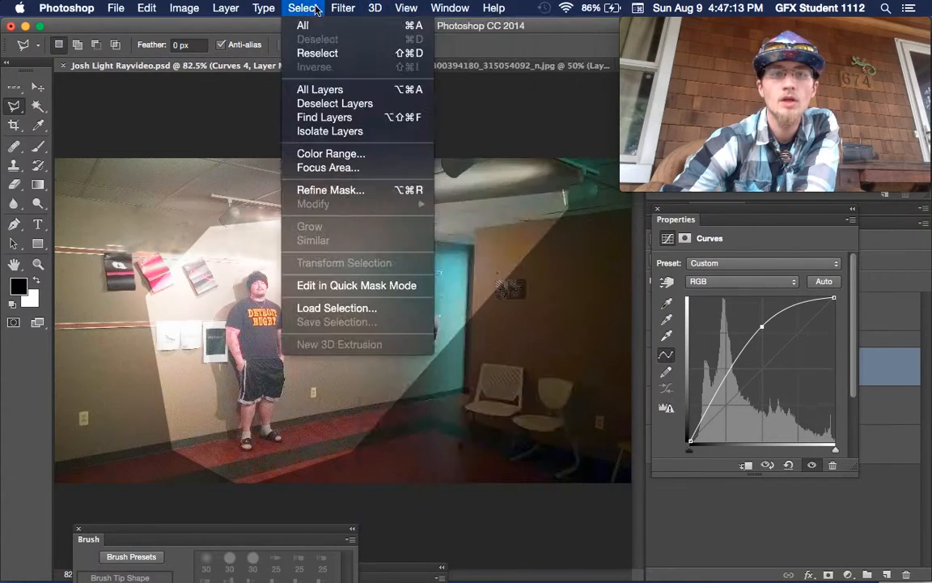
{"action": "mouse_move", "coordinate": [344, 8]}
{"action": "mouse_move", "coordinate": [368, 181]}
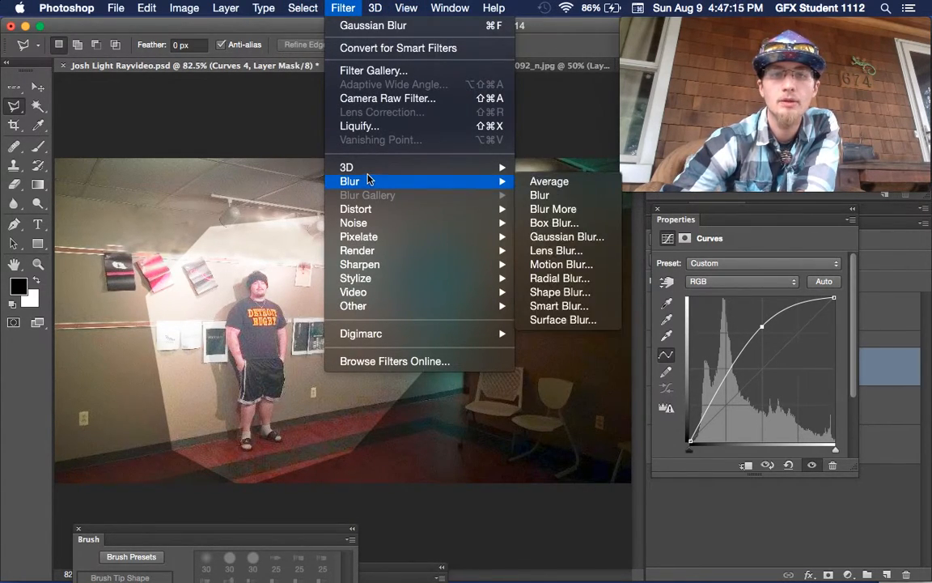
{"action": "left_click", "coordinate": [560, 236]}
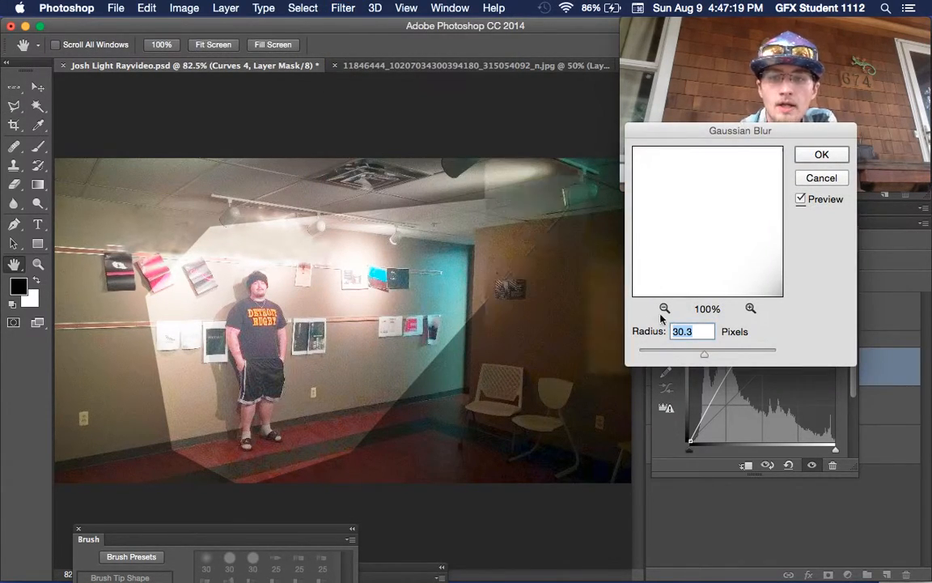
{"action": "left_click", "coordinate": [706, 131]}
{"action": "left_click_drag", "start_coordinate": [705, 131], "coordinate": [693, 293]}
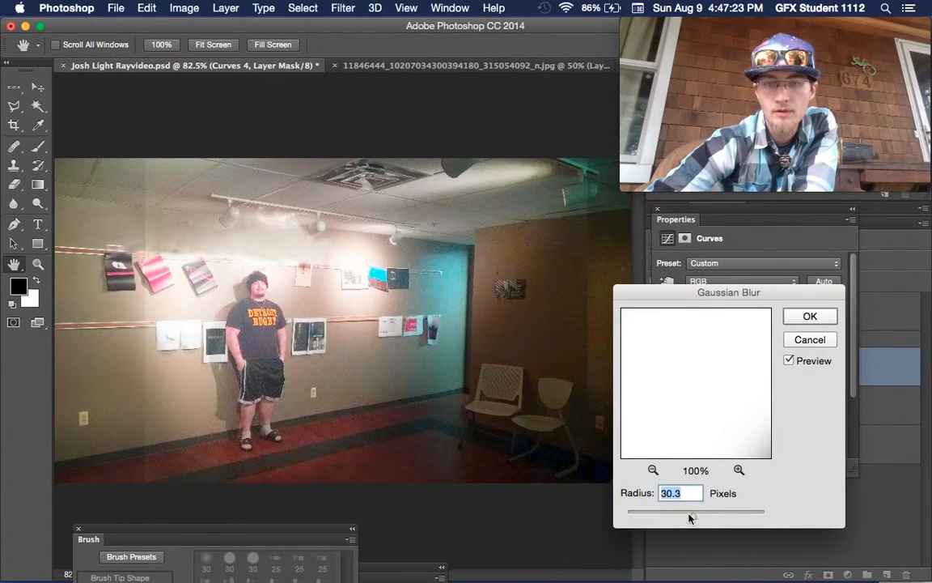
{"action": "left_click_drag", "start_coordinate": [695, 521], "coordinate": [686, 522]}
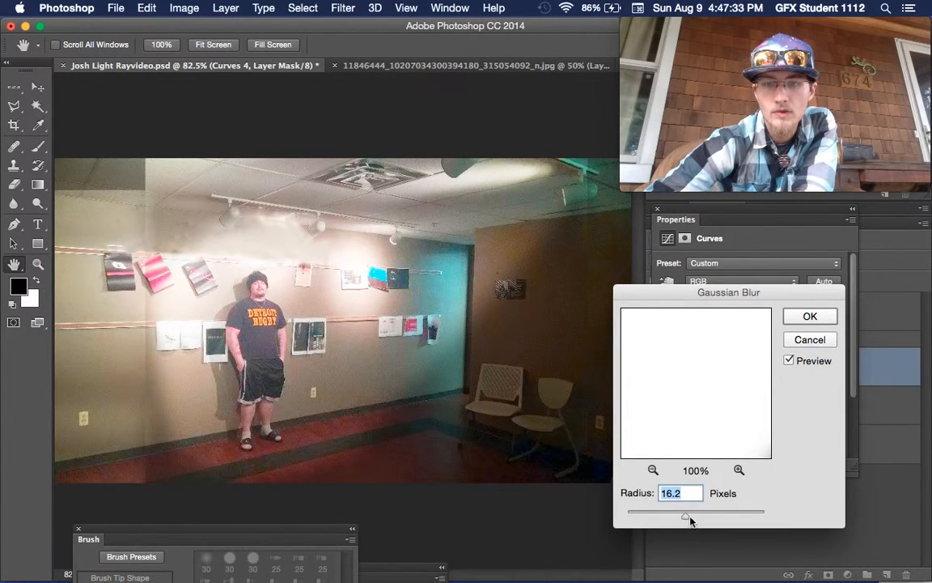
{"action": "left_click_drag", "start_coordinate": [686, 518], "coordinate": [685, 518]}
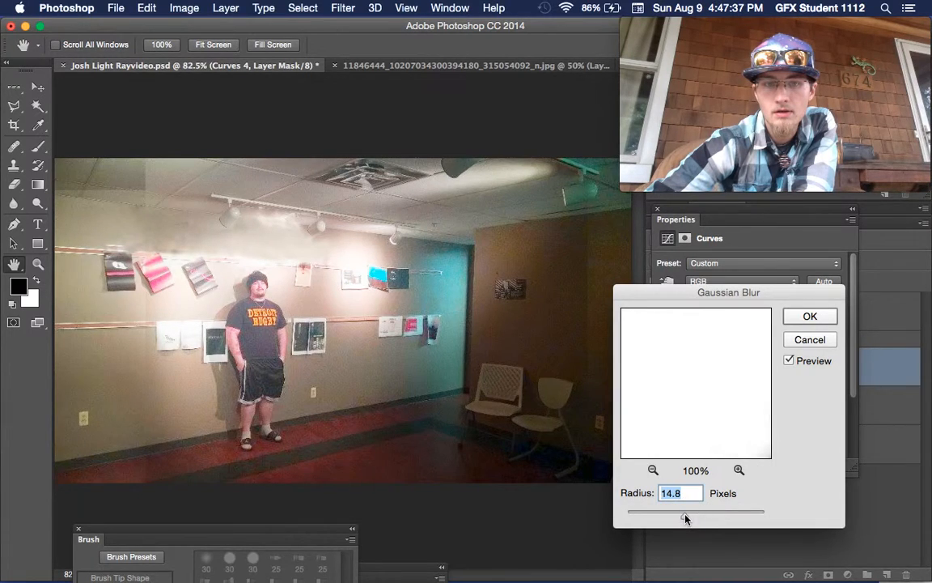
{"action": "left_click", "coordinate": [810, 318]}
Uncover the layer list, make the Curves 4 layer mask active and switch to the Brush tool
{"action": "left_click_drag", "start_coordinate": [766, 221], "coordinate": [616, 498]}
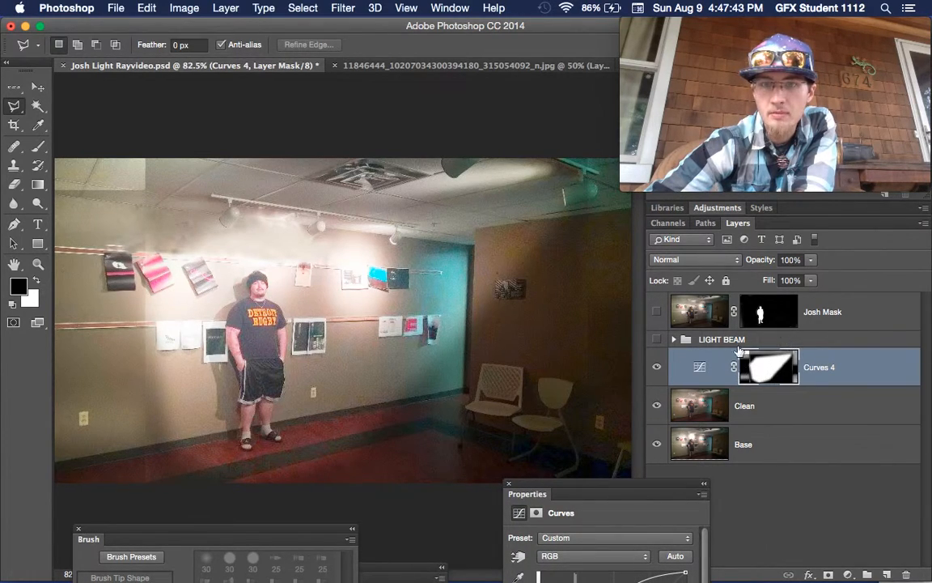
{"action": "left_click", "coordinate": [776, 373]}
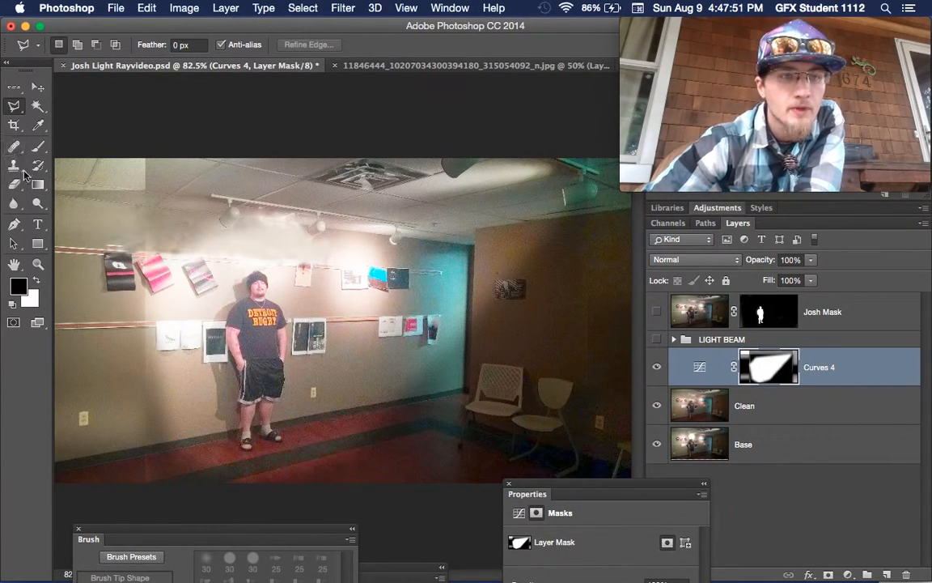
{"action": "left_click", "coordinate": [40, 147]}
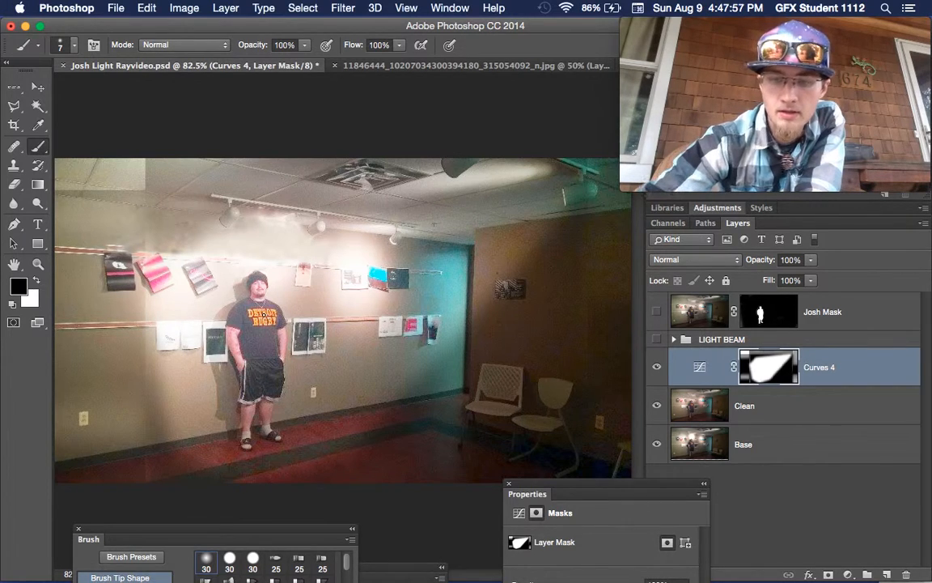
Try to paint away the stray light around the beam on the Curves 4 mask with a 45 px brush
{"action": "key", "text": "bracketright"}
{"action": "key", "text": "bracketright"}
{"action": "key", "text": "bracketright"}
{"action": "key", "text": "bracketright"}
{"action": "key", "text": "bracketright"}
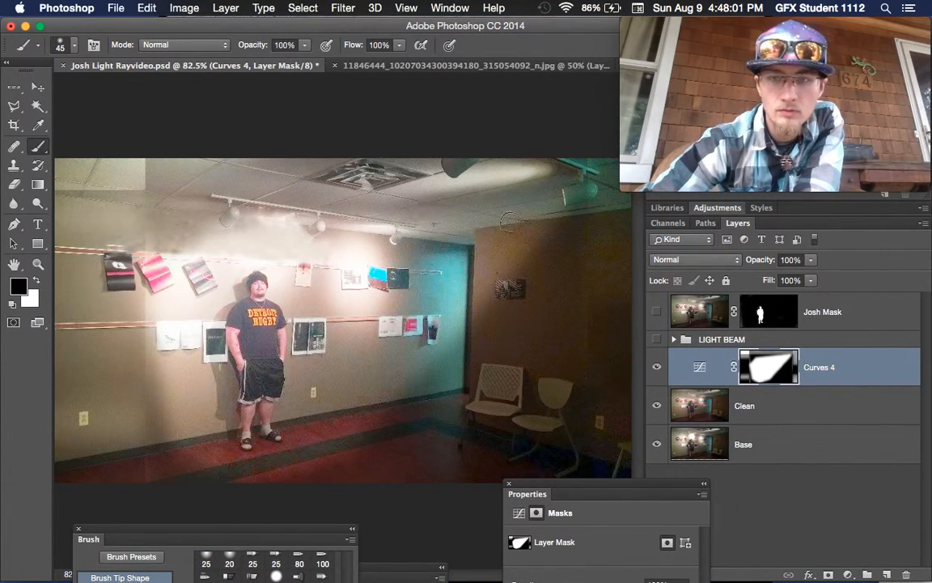
{"action": "mouse_move", "coordinate": [122, 186]}
{"action": "left_mouse_down"}
{"action": "mouse_move", "coordinate": [174, 199]}
{"action": "mouse_move", "coordinate": [165, 213]}
{"action": "mouse_move", "coordinate": [152, 182]}
{"action": "mouse_move", "coordinate": [71, 212]}
{"action": "mouse_move", "coordinate": [75, 193]}
{"action": "mouse_move", "coordinate": [18, 223]}
{"action": "mouse_move", "coordinate": [33, 194]}
{"action": "mouse_move", "coordinate": [43, 252]}
{"action": "mouse_move", "coordinate": [68, 245]}
{"action": "mouse_move", "coordinate": [153, 169]}
{"action": "mouse_move", "coordinate": [372, 195]}
{"action": "mouse_move", "coordinate": [261, 193]}
{"action": "mouse_move", "coordinate": [417, 217]}
{"action": "mouse_move", "coordinate": [350, 193]}
{"action": "mouse_move", "coordinate": [595, 179]}
{"action": "mouse_move", "coordinate": [507, 178]}
{"action": "mouse_move", "coordinate": [615, 182]}
{"action": "left_mouse_up"}
{"action": "left_click_drag", "start_coordinate": [516, 175], "coordinate": [530, 170]}
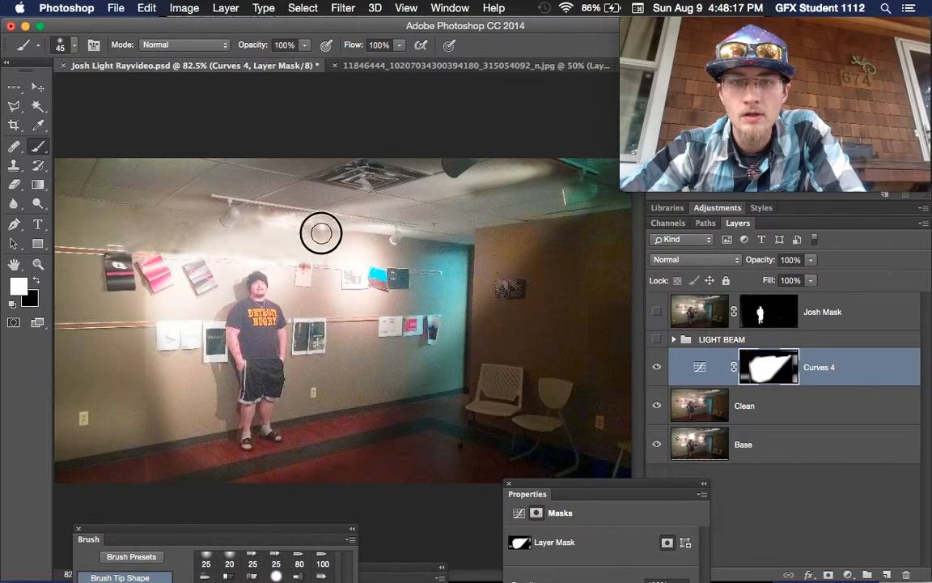
{"action": "mouse_move", "coordinate": [322, 233]}
{"action": "left_mouse_down"}
{"action": "mouse_move", "coordinate": [483, 187]}
{"action": "mouse_move", "coordinate": [341, 198]}
{"action": "mouse_move", "coordinate": [353, 245]}
{"action": "mouse_move", "coordinate": [573, 227]}
{"action": "mouse_move", "coordinate": [677, 189]}
{"action": "left_mouse_up"}
{"action": "mouse_move", "coordinate": [596, 168]}
{"action": "left_mouse_down"}
{"action": "mouse_move", "coordinate": [585, 150]}
{"action": "mouse_move", "coordinate": [562, 146]}
{"action": "mouse_move", "coordinate": [426, 233]}
{"action": "left_mouse_up"}
{"action": "key", "text": "super+z"}
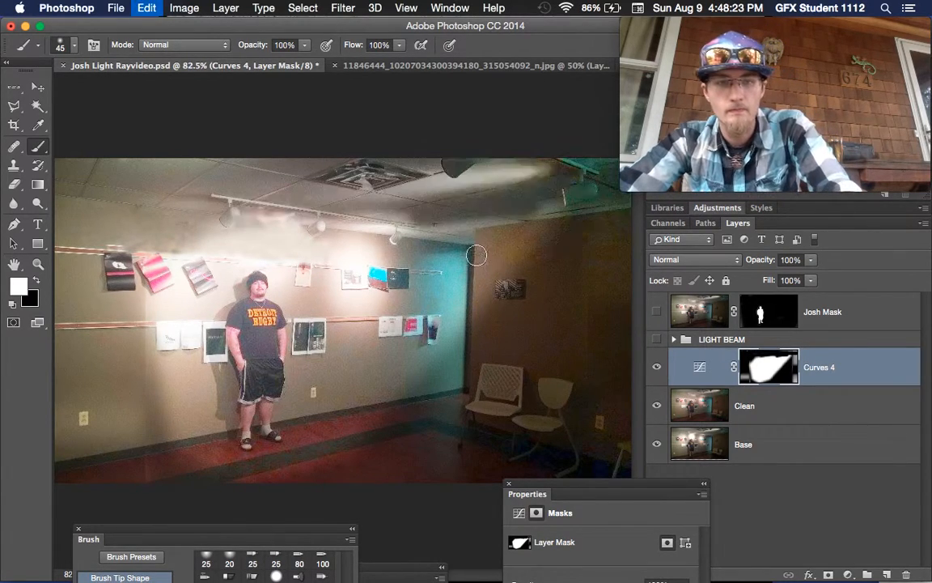
Revert the Curves 4 mask in the history to the state just after the Gaussian Blur
{"action": "left_click_drag", "start_coordinate": [393, 569], "coordinate": [664, 269]}
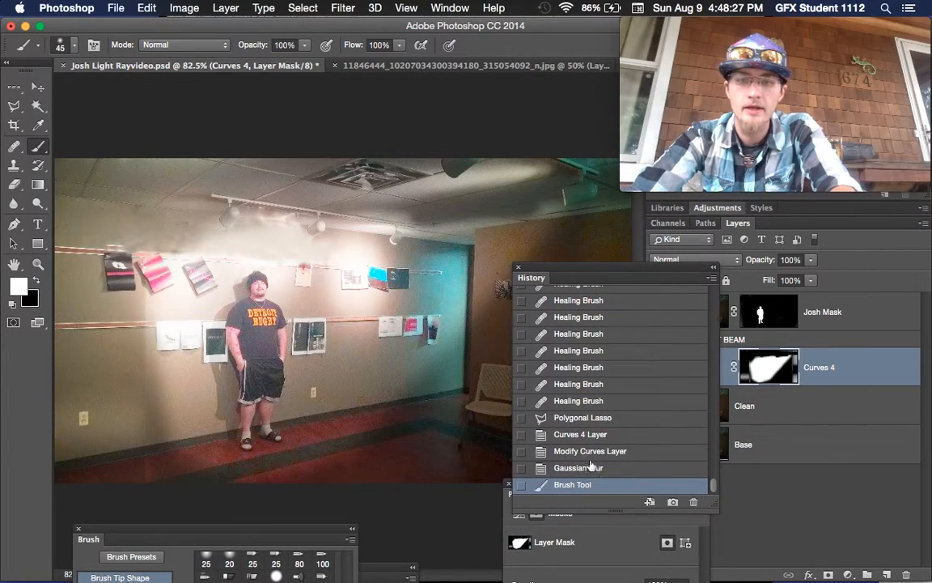
{"action": "left_click", "coordinate": [578, 470]}
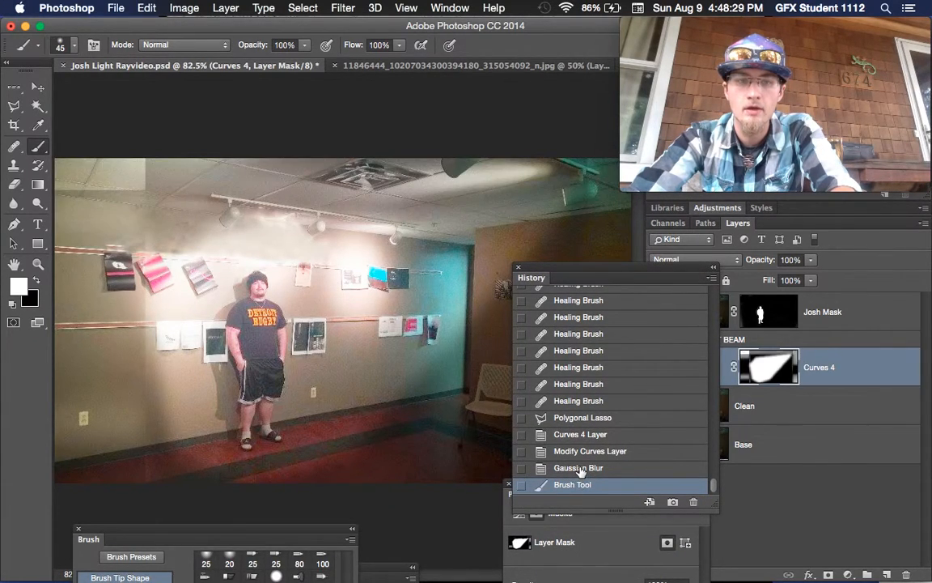
{"action": "left_click_drag", "start_coordinate": [655, 271], "coordinate": [364, 579]}
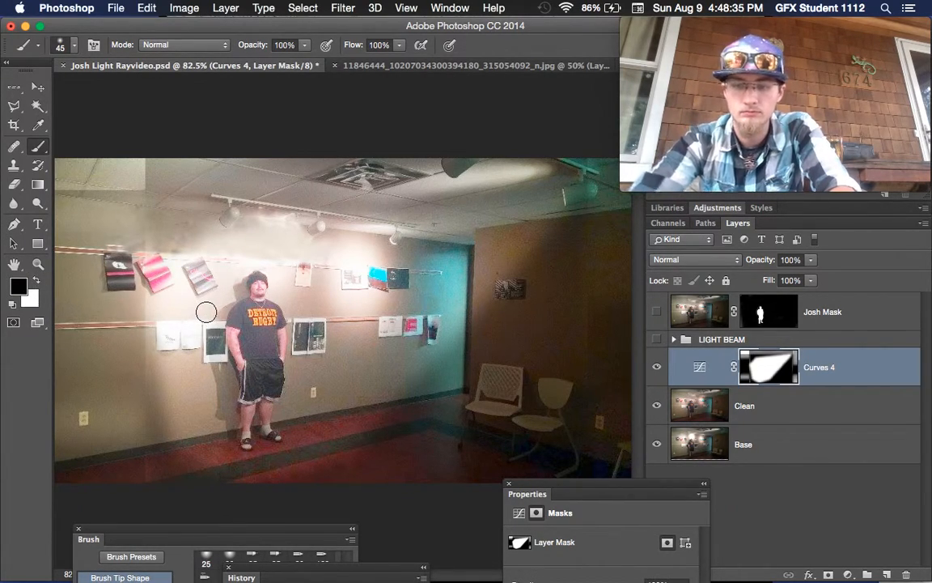
Paint black over the stray light patches around the beam on the Curves 4 mask, using a 175 to 400 px brush at 68% flow
{"action": "key", "text": "bracketright"}
{"action": "key", "text": "bracketright"}
{"action": "key", "text": "bracketright"}
{"action": "key", "text": "bracketright"}
{"action": "key", "text": "bracketright"}
{"action": "key", "text": "bracketright"}
{"action": "key", "text": "bracketright"}
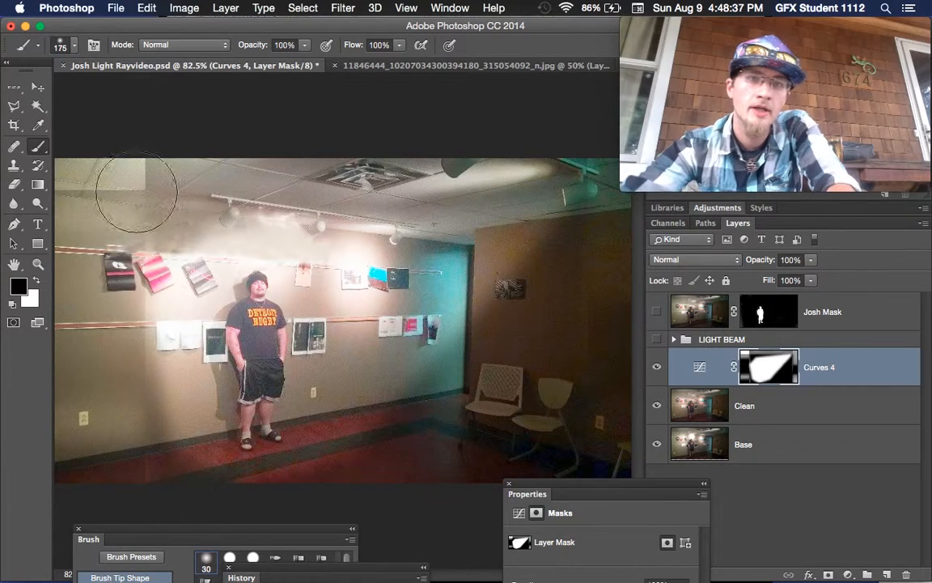
{"action": "left_click", "coordinate": [399, 47]}
{"action": "left_click", "coordinate": [361, 59]}
{"action": "left_click", "coordinate": [403, 45]}
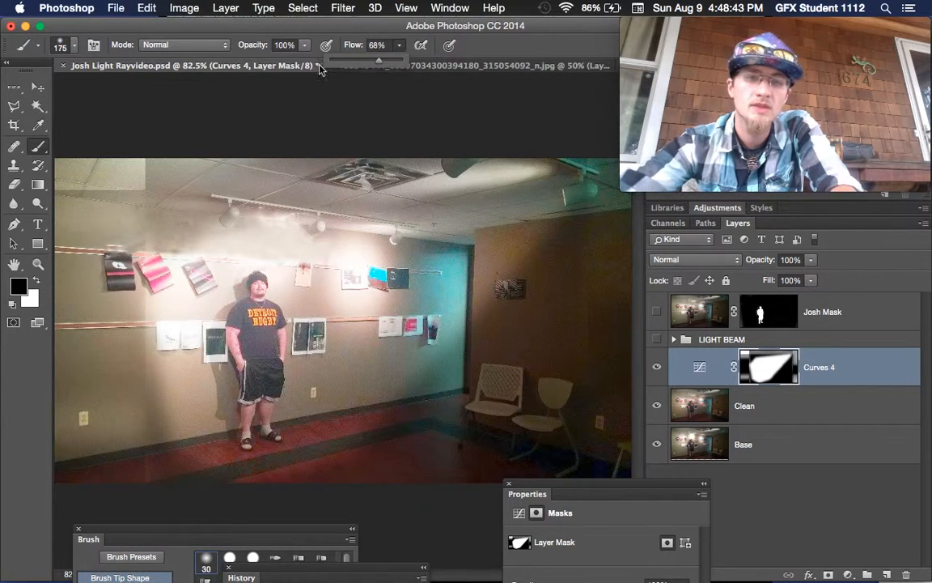
{"action": "mouse_move", "coordinate": [101, 203]}
{"action": "left_mouse_down"}
{"action": "mouse_move", "coordinate": [118, 152]}
{"action": "mouse_move", "coordinate": [135, 141]}
{"action": "mouse_move", "coordinate": [90, 179]}
{"action": "mouse_move", "coordinate": [131, 187]}
{"action": "mouse_move", "coordinate": [121, 240]}
{"action": "left_mouse_up"}
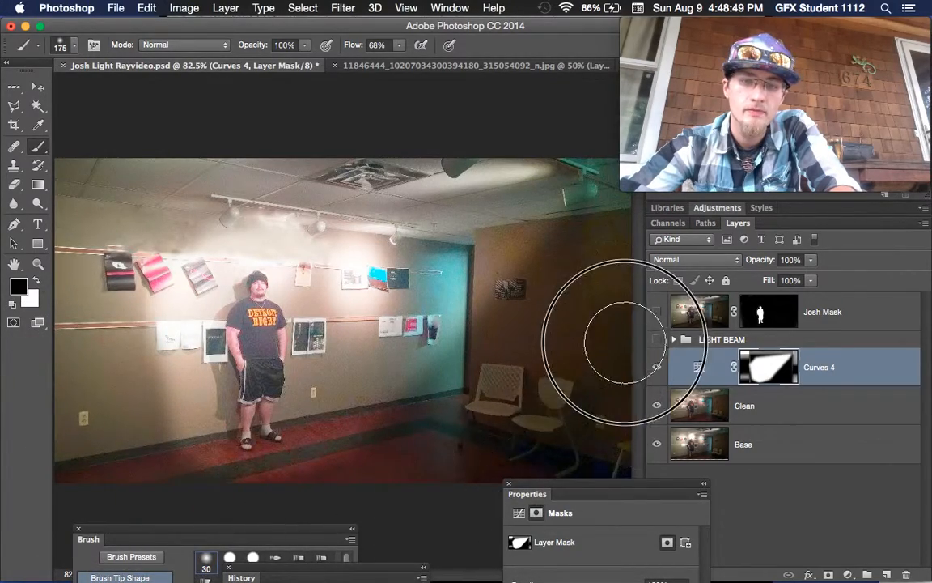
{"action": "mouse_move", "coordinate": [608, 430]}
{"action": "left_mouse_down"}
{"action": "mouse_move", "coordinate": [612, 488]}
{"action": "mouse_move", "coordinate": [662, 319]}
{"action": "mouse_move", "coordinate": [652, 180]}
{"action": "mouse_move", "coordinate": [604, 306]}
{"action": "mouse_move", "coordinate": [649, 191]}
{"action": "left_mouse_up"}
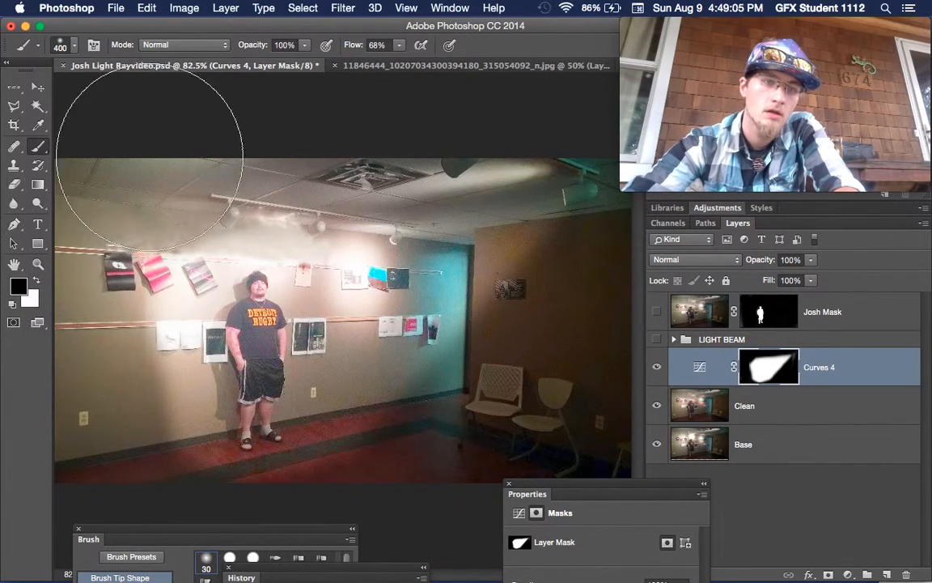
Soften the wide end of the beam mask with a 400 px brush at 68% opacity, painting black and switching to white for restoring
{"action": "left_click_drag", "start_coordinate": [305, 49], "coordinate": [256, 51]}
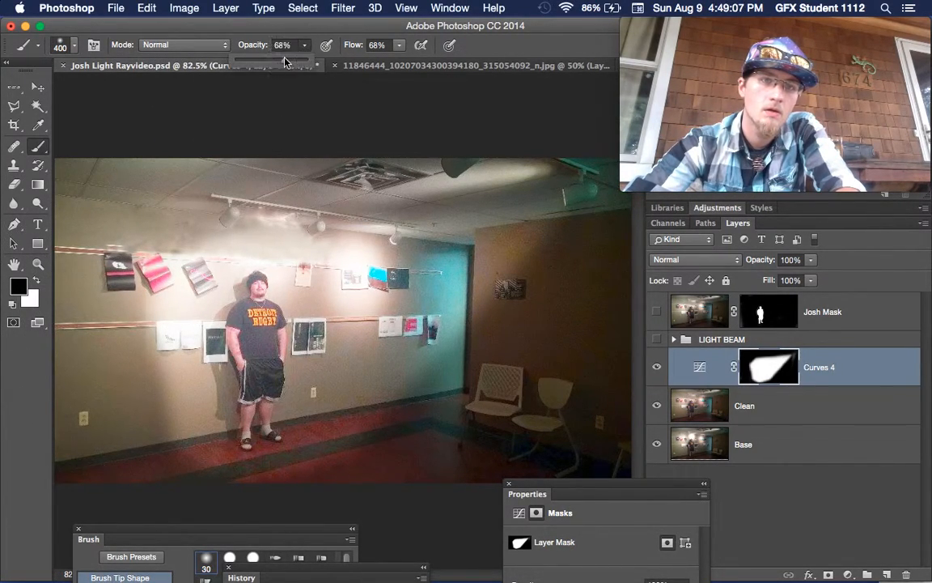
{"action": "left_click_drag", "start_coordinate": [6, 435], "coordinate": [250, 141]}
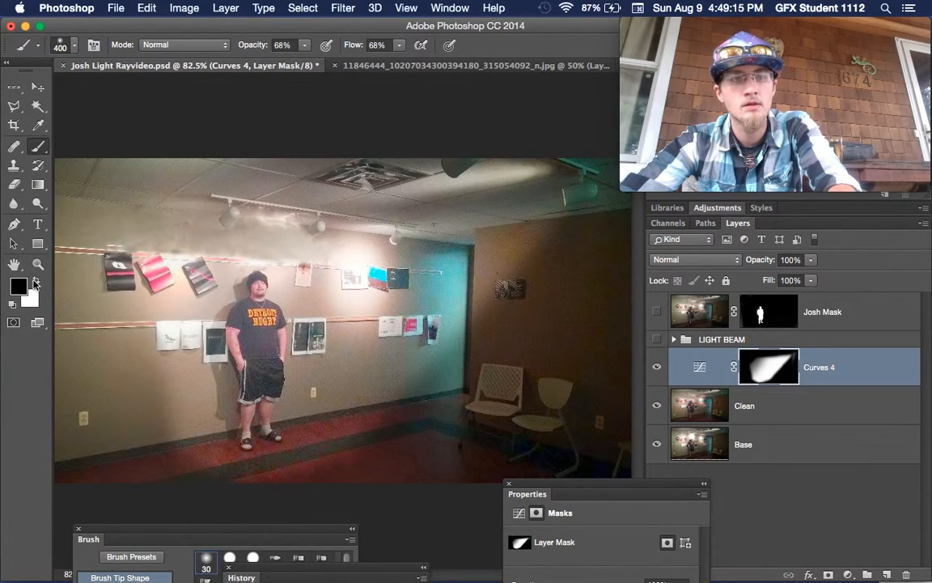
{"action": "left_click", "coordinate": [38, 280]}
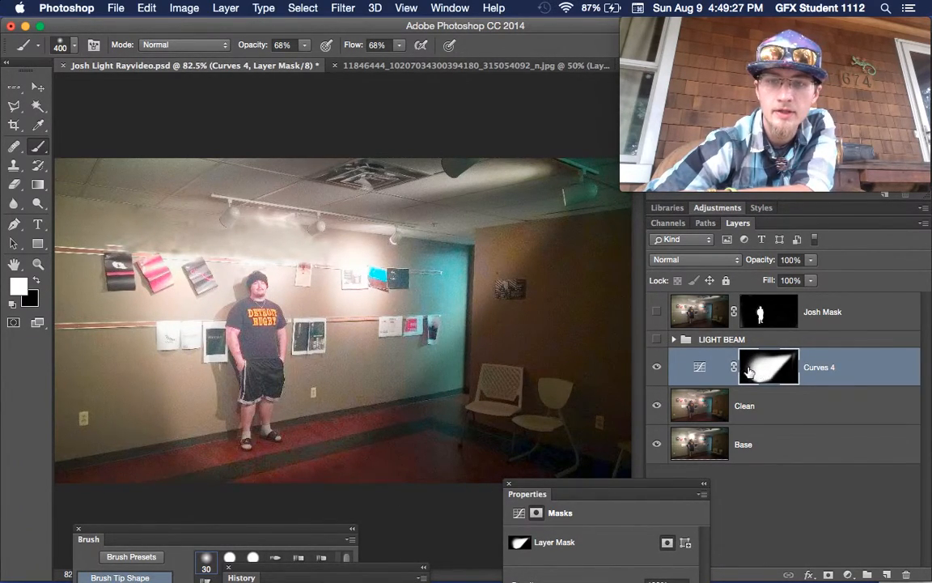
Reopen the Curves 4 adjustment and raise its midtone point slightly to brighten the beam
{"action": "left_click", "coordinate": [697, 369]}
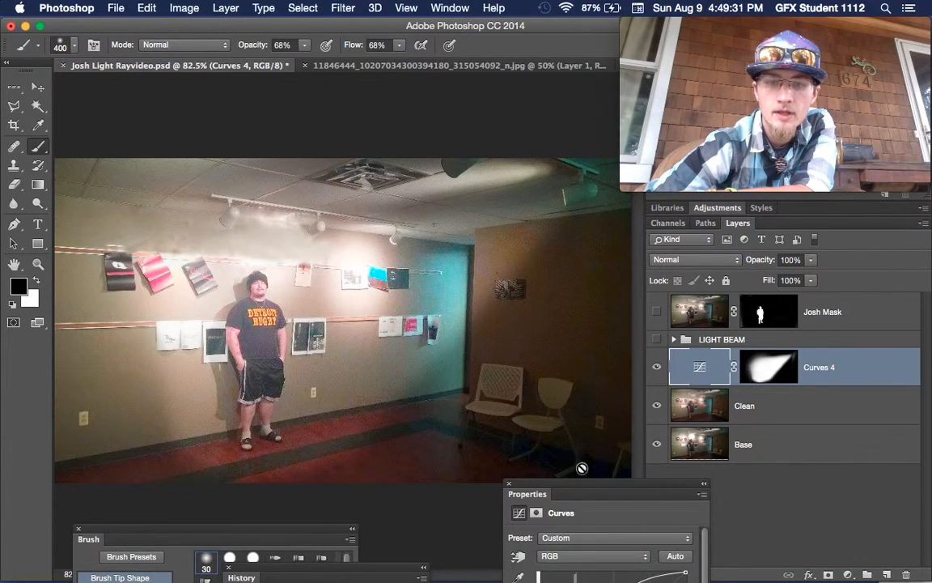
{"action": "left_click_drag", "start_coordinate": [609, 492], "coordinate": [800, 339]}
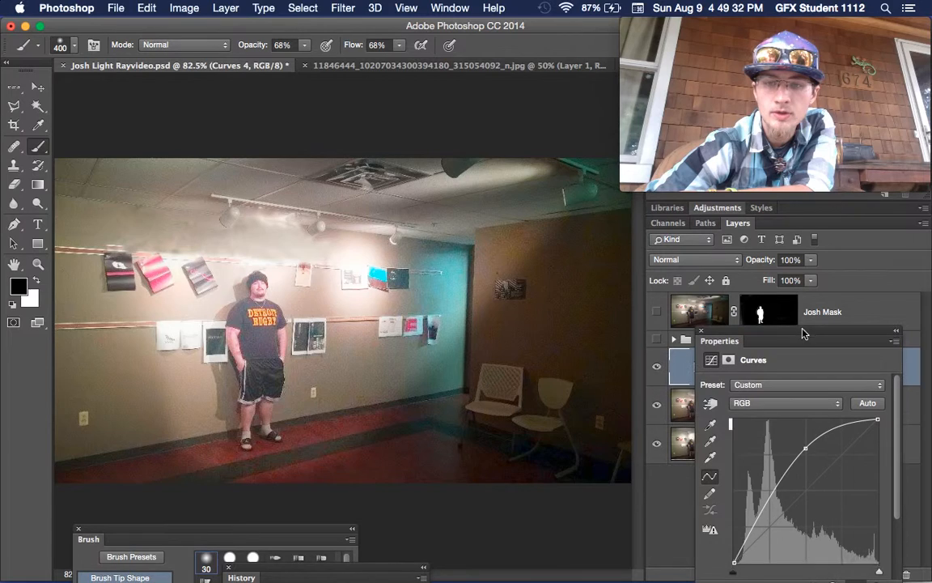
{"action": "left_click", "coordinate": [806, 448]}
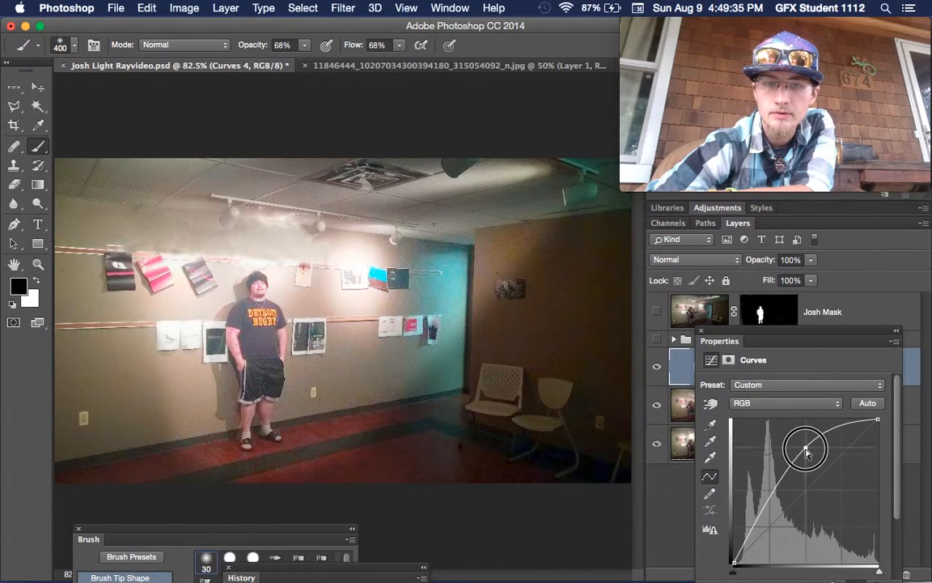
{"action": "left_click_drag", "start_coordinate": [807, 446], "coordinate": [803, 442]}
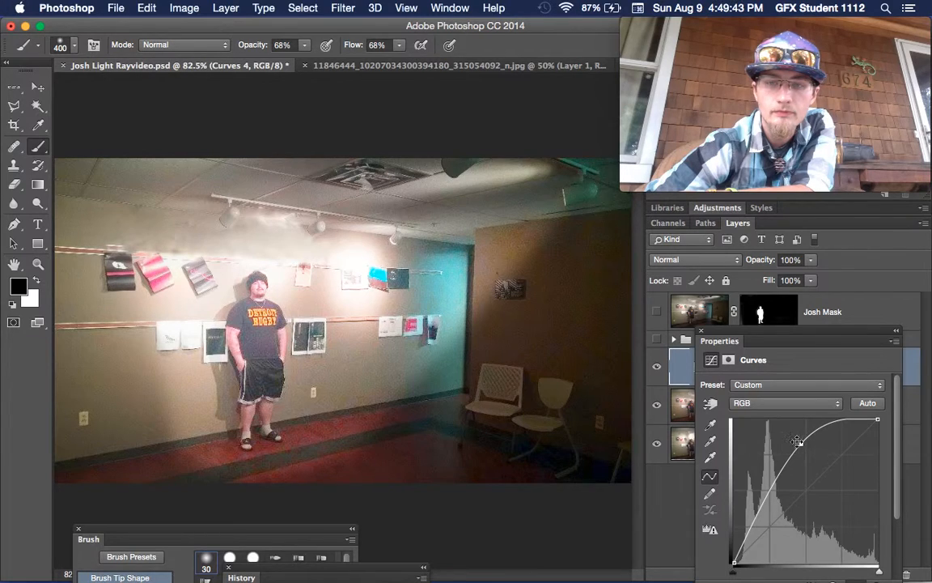
{"action": "left_click_drag", "start_coordinate": [804, 450], "coordinate": [810, 450]}
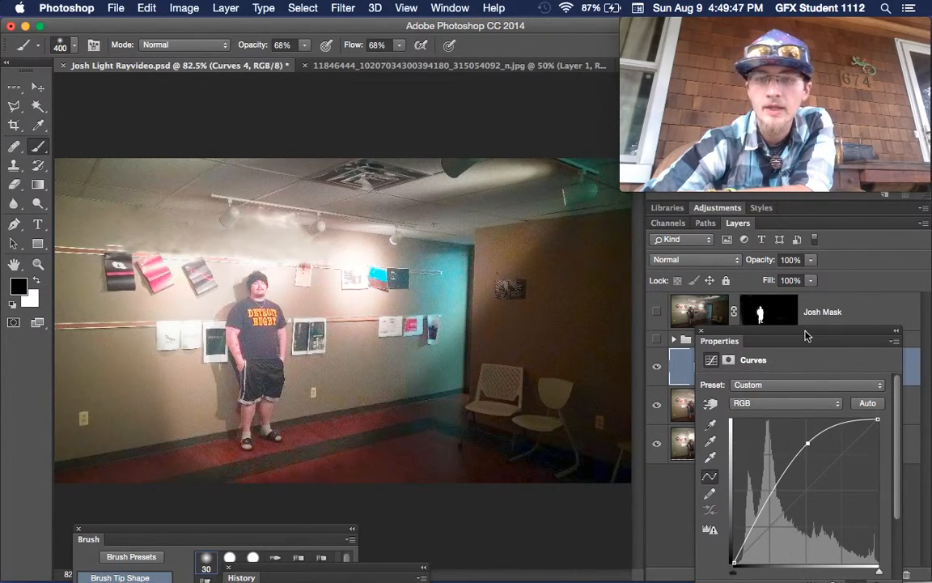
{"action": "left_click_drag", "start_coordinate": [741, 335], "coordinate": [450, 519]}
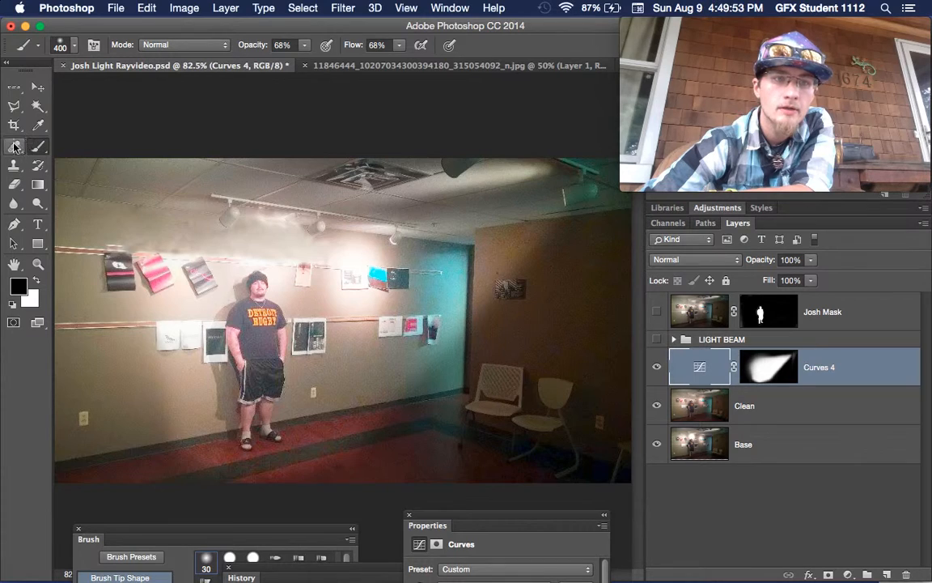
Outline a narrower beam with the Polygonal Lasso from the far ceiling spotlight around the man, and add a Curves adjustment layer from it
{"action": "left_click", "coordinate": [14, 105]}
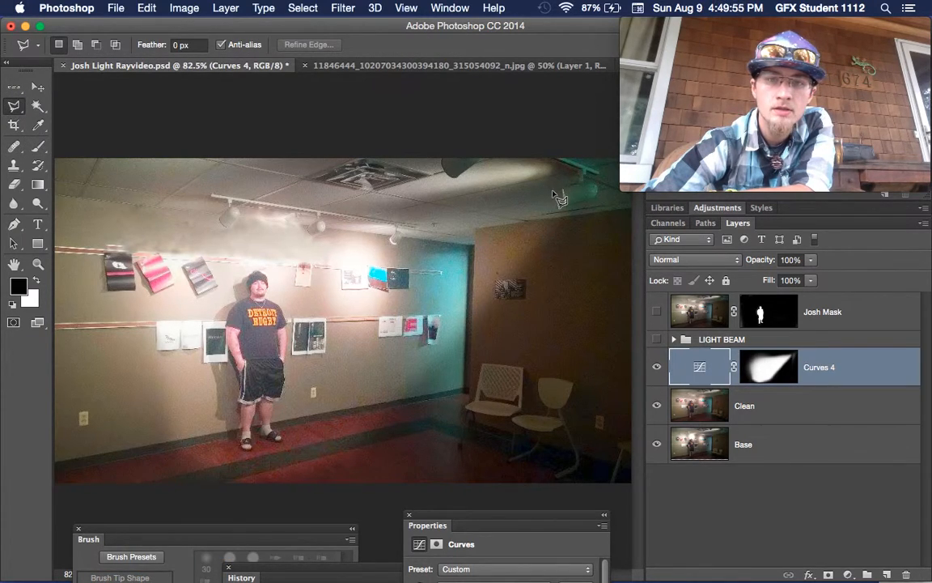
{"action": "left_click", "coordinate": [393, 240]}
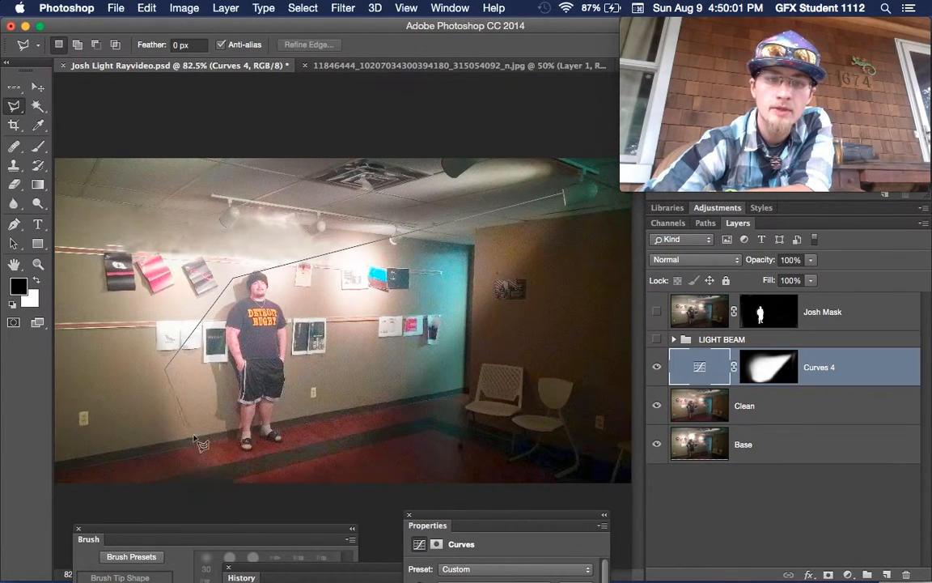
{"action": "left_click", "coordinate": [565, 196]}
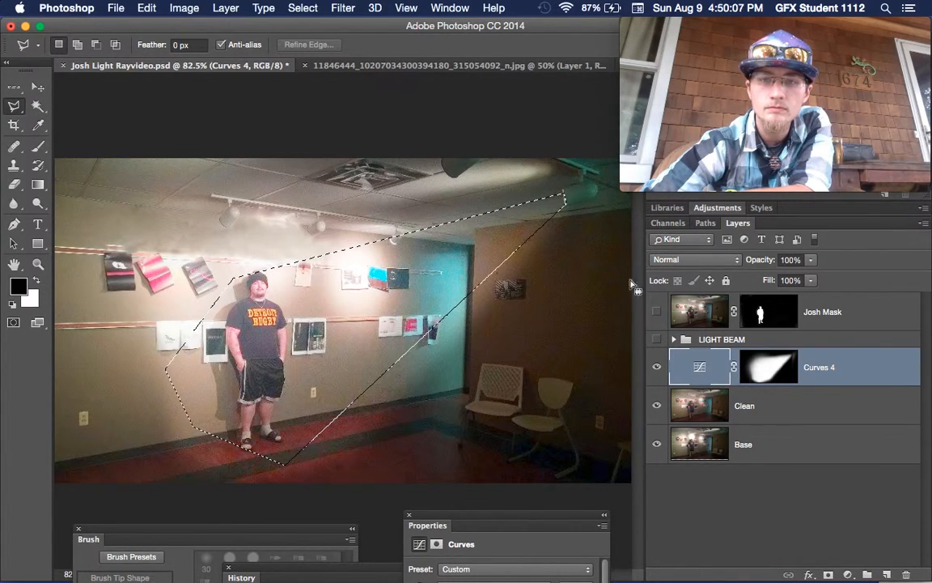
{"action": "left_click", "coordinate": [849, 575]}
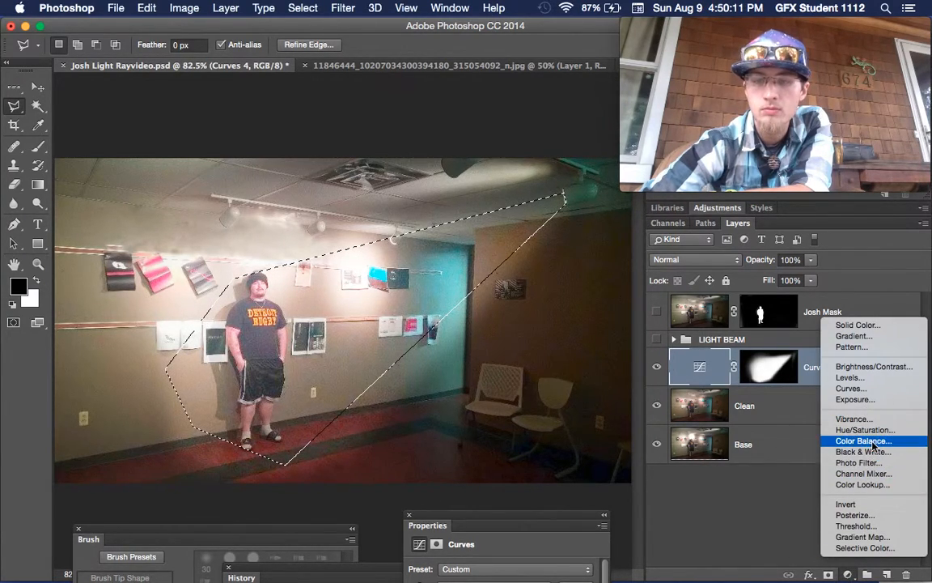
{"action": "left_click", "coordinate": [864, 391]}
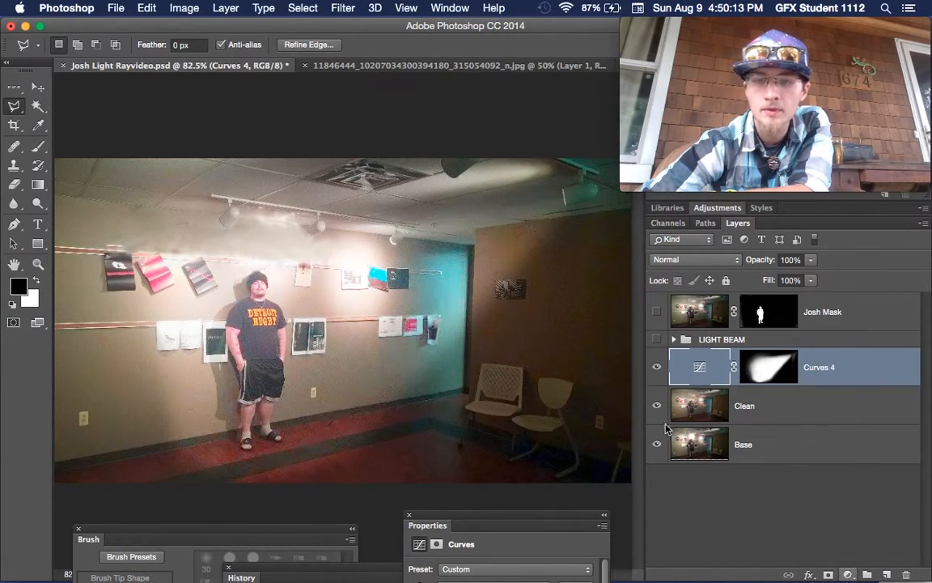
Raise the midtones of the Curves 5 curve and paint black over its mask's stray outer patches with a 400 px brush at 68% opacity
{"action": "left_click_drag", "start_coordinate": [507, 518], "coordinate": [565, 336]}
{"action": "left_click_drag", "start_coordinate": [559, 484], "coordinate": [548, 463]}
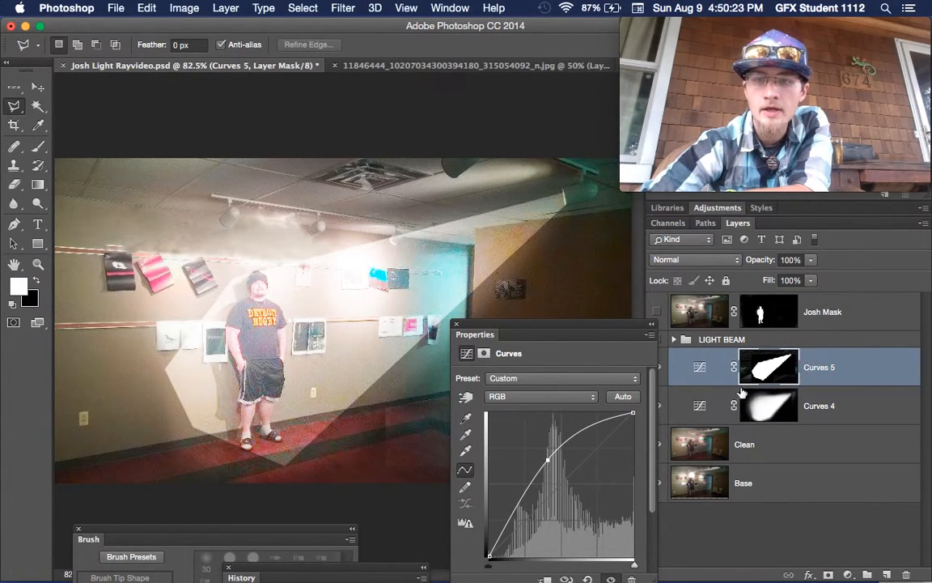
{"action": "left_click", "coordinate": [39, 146]}
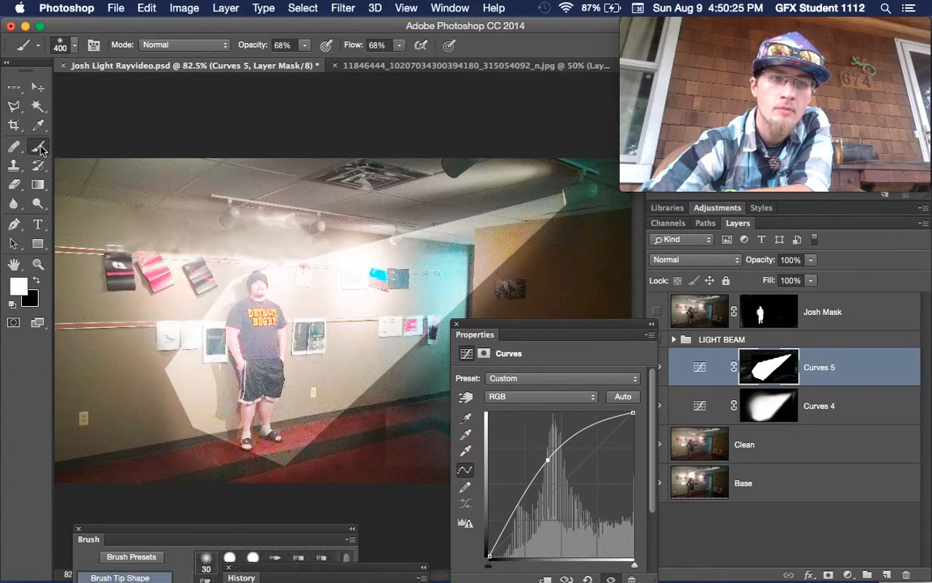
{"action": "mouse_move", "coordinate": [201, 179]}
{"action": "left_mouse_down"}
{"action": "mouse_move", "coordinate": [167, 178]}
{"action": "mouse_move", "coordinate": [53, 244]}
{"action": "mouse_move", "coordinate": [38, 281]}
{"action": "left_mouse_up"}
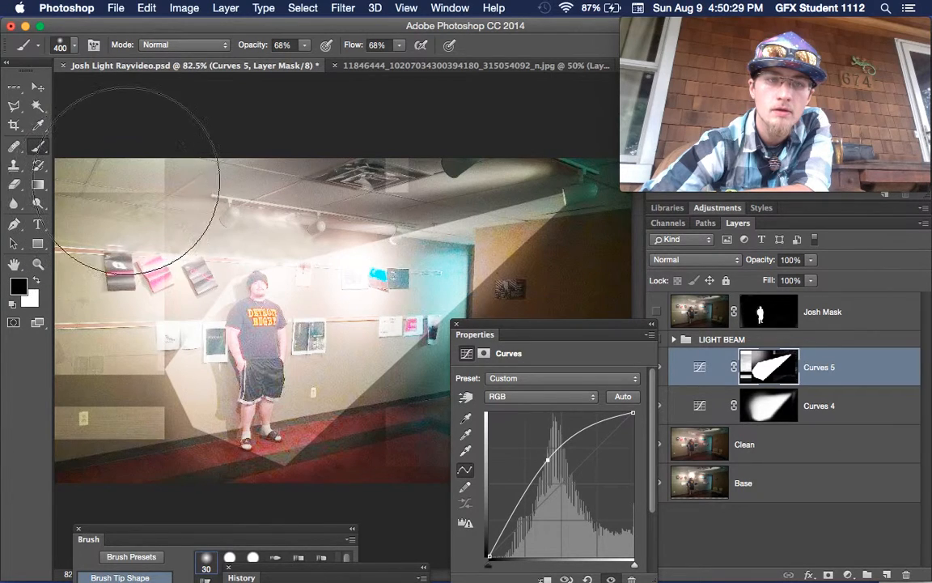
{"action": "left_click_drag", "start_coordinate": [129, 180], "coordinate": [180, 177]}
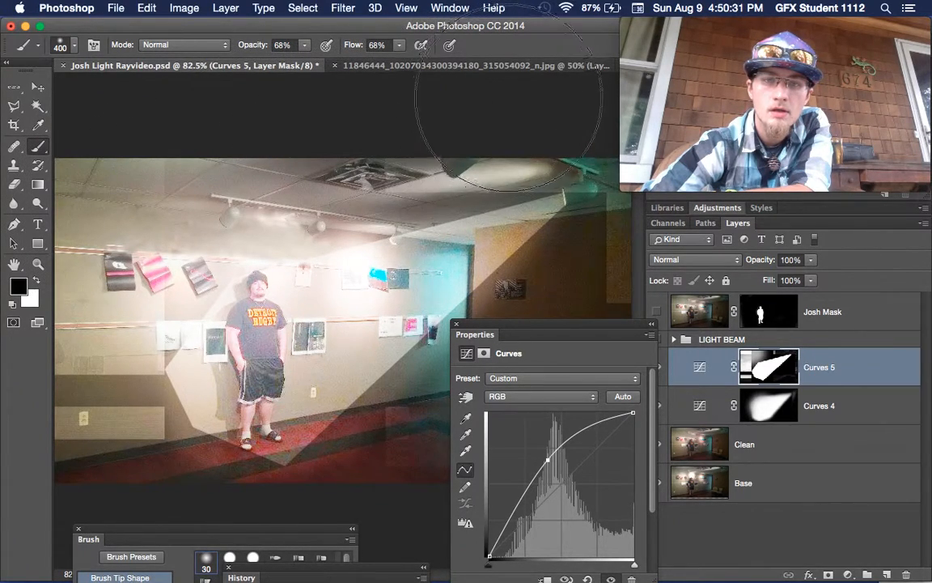
{"action": "left_click_drag", "start_coordinate": [39, 348], "coordinate": [26, 374]}
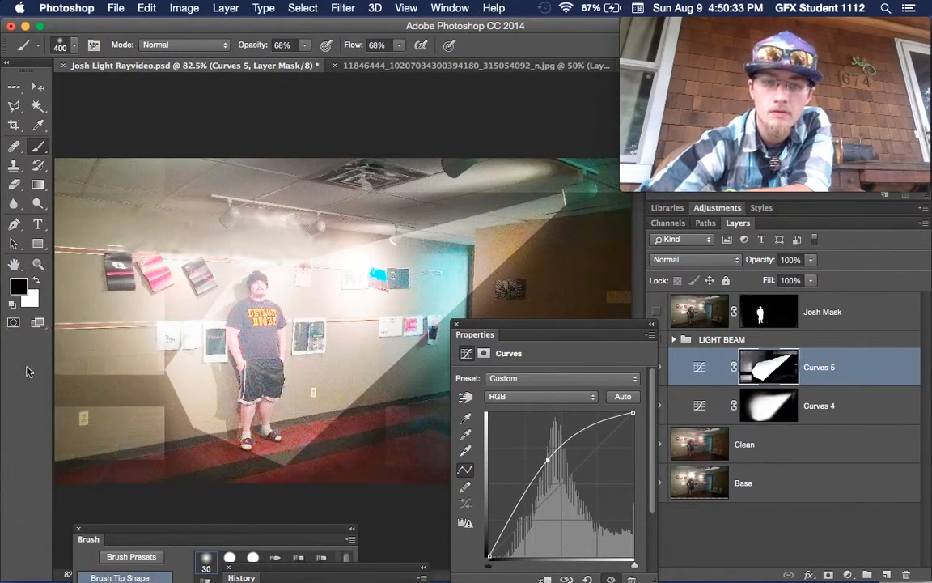
Paint black over the stray light closer to the beam on the Curves 5 mask, using a 125 px brush
{"action": "key", "text": "bracketleft"}
{"action": "key", "text": "bracketleft"}
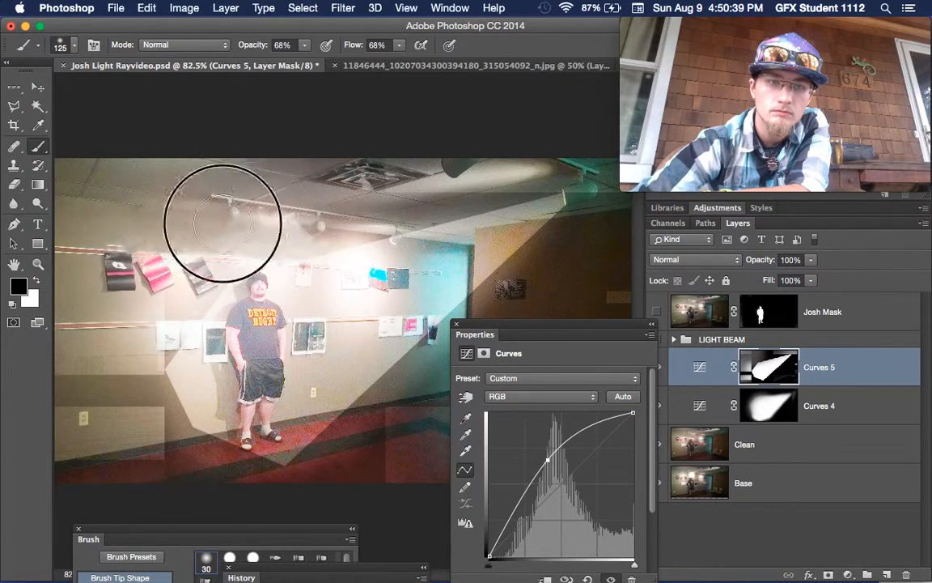
{"action": "mouse_move", "coordinate": [167, 288]}
{"action": "left_mouse_down"}
{"action": "mouse_move", "coordinate": [182, 250]}
{"action": "mouse_move", "coordinate": [356, 150]}
{"action": "mouse_move", "coordinate": [314, 168]}
{"action": "mouse_move", "coordinate": [329, 189]}
{"action": "mouse_move", "coordinate": [453, 166]}
{"action": "mouse_move", "coordinate": [407, 156]}
{"action": "mouse_move", "coordinate": [387, 168]}
{"action": "mouse_move", "coordinate": [563, 156]}
{"action": "mouse_move", "coordinate": [508, 151]}
{"action": "left_mouse_up"}
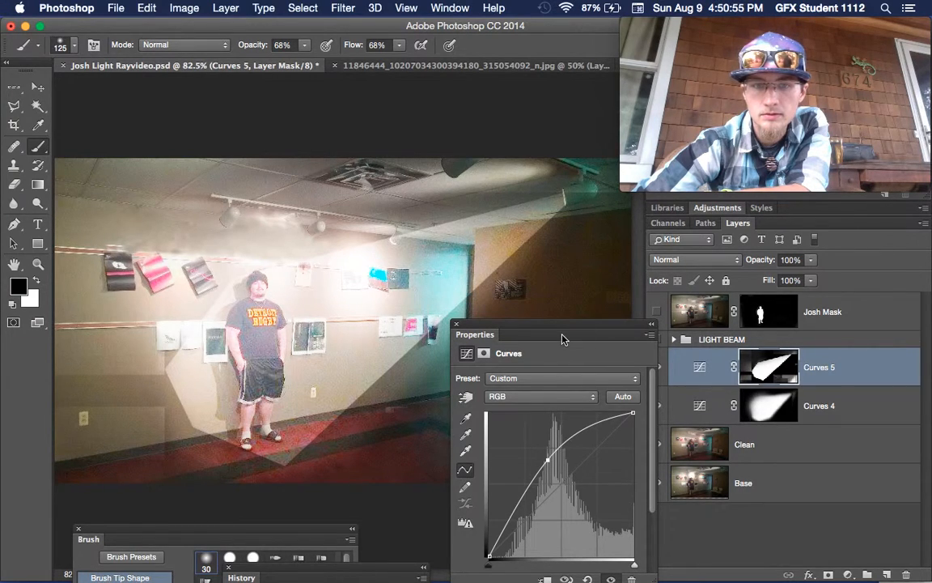
{"action": "mouse_move", "coordinate": [166, 243]}
{"action": "left_mouse_down"}
{"action": "mouse_move", "coordinate": [139, 262]}
{"action": "mouse_move", "coordinate": [83, 384]}
{"action": "mouse_move", "coordinate": [100, 477]}
{"action": "mouse_move", "coordinate": [59, 360]}
{"action": "mouse_move", "coordinate": [143, 516]}
{"action": "mouse_move", "coordinate": [74, 383]}
{"action": "mouse_move", "coordinate": [195, 517]}
{"action": "mouse_move", "coordinate": [127, 431]}
{"action": "mouse_move", "coordinate": [124, 399]}
{"action": "mouse_move", "coordinate": [174, 494]}
{"action": "mouse_move", "coordinate": [95, 388]}
{"action": "mouse_move", "coordinate": [175, 452]}
{"action": "mouse_move", "coordinate": [101, 389]}
{"action": "mouse_move", "coordinate": [129, 440]}
{"action": "mouse_move", "coordinate": [179, 461]}
{"action": "mouse_move", "coordinate": [121, 437]}
{"action": "mouse_move", "coordinate": [84, 390]}
{"action": "mouse_move", "coordinate": [96, 353]}
{"action": "left_mouse_up"}
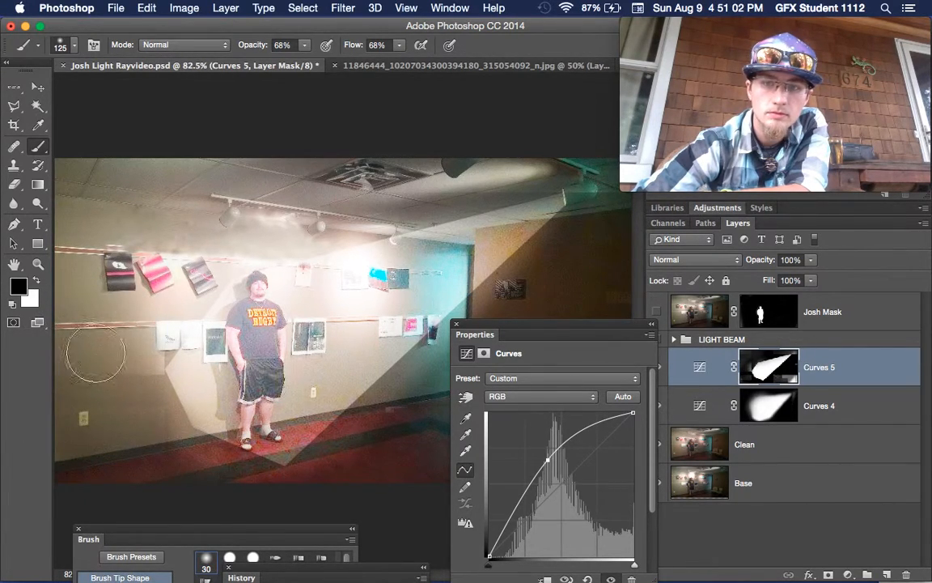
Set the brush opacity to 100% and paint out the remaining stray patches around the Curves 5 beam, including the chair corner
{"action": "left_click", "coordinate": [304, 46]}
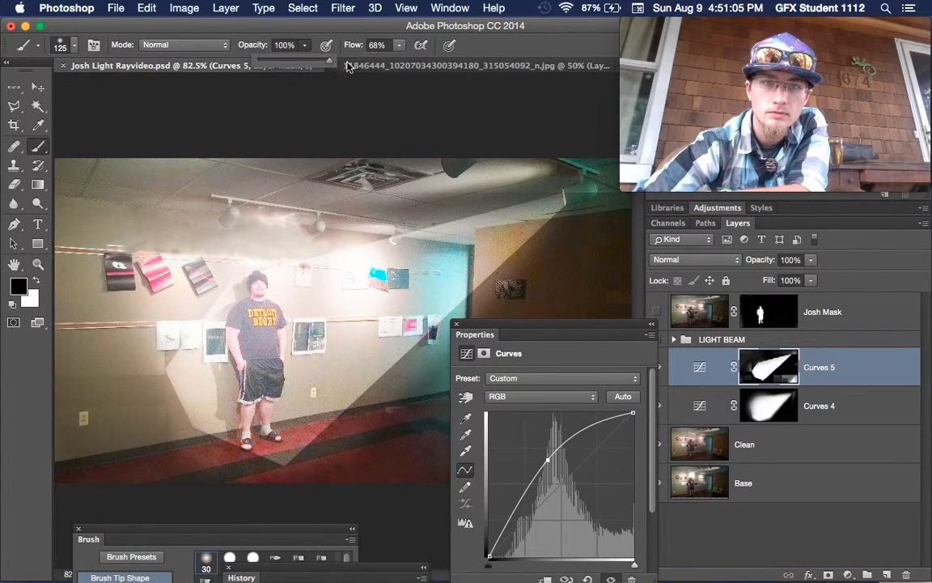
{"action": "mouse_move", "coordinate": [129, 432]}
{"action": "left_mouse_down"}
{"action": "mouse_move", "coordinate": [114, 312]}
{"action": "mouse_move", "coordinate": [141, 425]}
{"action": "mouse_move", "coordinate": [85, 413]}
{"action": "mouse_move", "coordinate": [104, 361]}
{"action": "mouse_move", "coordinate": [183, 245]}
{"action": "mouse_move", "coordinate": [154, 214]}
{"action": "mouse_move", "coordinate": [458, 183]}
{"action": "mouse_move", "coordinate": [530, 154]}
{"action": "mouse_move", "coordinate": [681, 152]}
{"action": "mouse_move", "coordinate": [576, 318]}
{"action": "mouse_move", "coordinate": [463, 409]}
{"action": "mouse_move", "coordinate": [636, 242]}
{"action": "mouse_move", "coordinate": [555, 282]}
{"action": "left_mouse_up"}
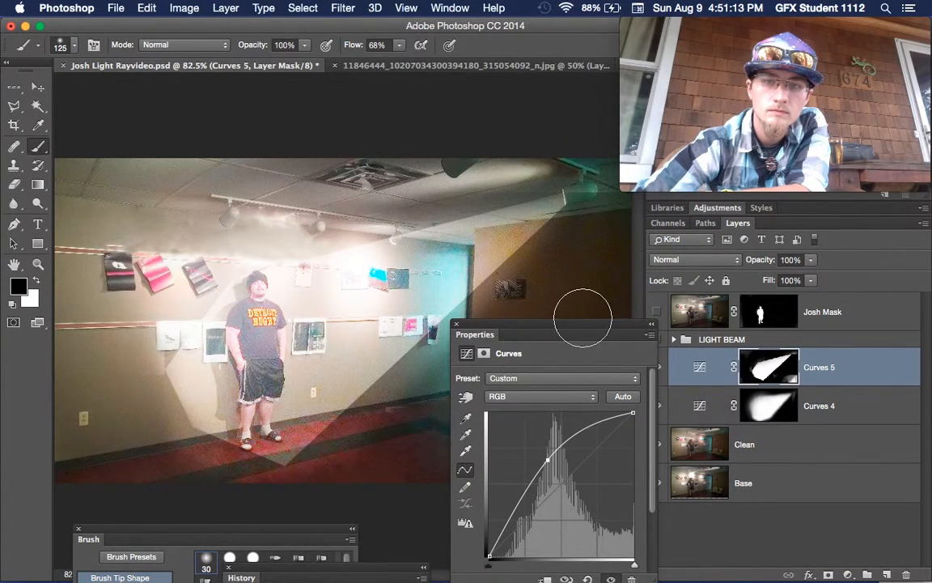
{"action": "left_click_drag", "start_coordinate": [582, 328], "coordinate": [292, 576]}
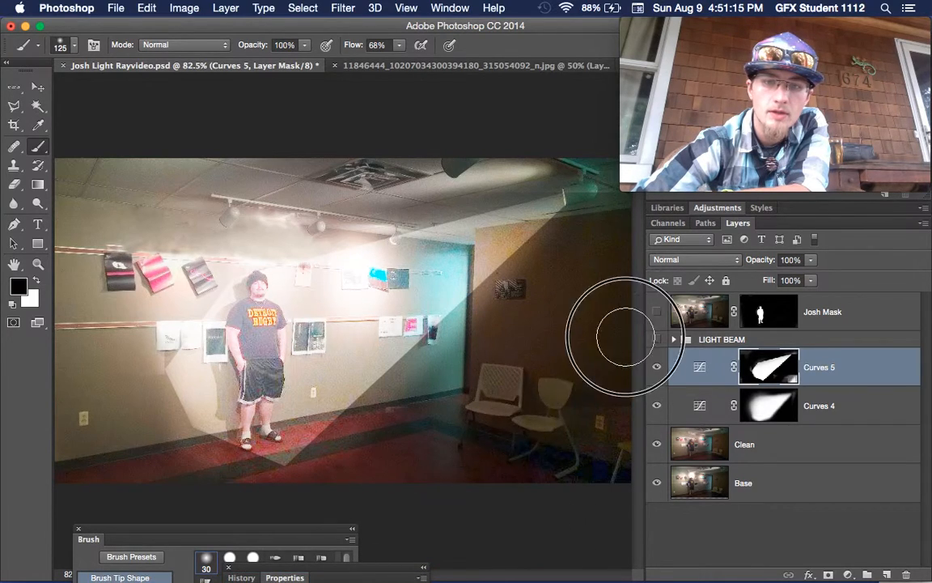
{"action": "mouse_move", "coordinate": [664, 368]}
{"action": "left_mouse_down"}
{"action": "mouse_move", "coordinate": [556, 468]}
{"action": "mouse_move", "coordinate": [629, 430]}
{"action": "mouse_move", "coordinate": [611, 471]}
{"action": "mouse_move", "coordinate": [523, 475]}
{"action": "mouse_move", "coordinate": [548, 442]}
{"action": "mouse_move", "coordinate": [442, 451]}
{"action": "mouse_move", "coordinate": [465, 418]}
{"action": "mouse_move", "coordinate": [475, 367]}
{"action": "mouse_move", "coordinate": [499, 344]}
{"action": "mouse_move", "coordinate": [591, 328]}
{"action": "mouse_move", "coordinate": [580, 440]}
{"action": "mouse_move", "coordinate": [608, 465]}
{"action": "mouse_move", "coordinate": [647, 449]}
{"action": "mouse_move", "coordinate": [639, 479]}
{"action": "mouse_move", "coordinate": [626, 368]}
{"action": "mouse_move", "coordinate": [596, 362]}
{"action": "left_mouse_up"}
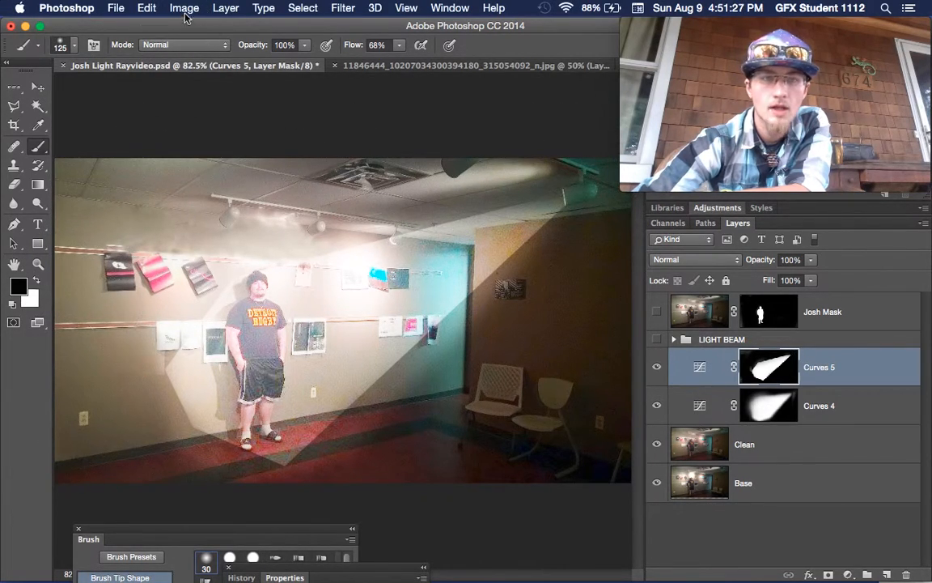
Soften the Curves 5 mask with a Gaussian Blur of 12.0 pixels radius
{"action": "left_click", "coordinate": [264, 8]}
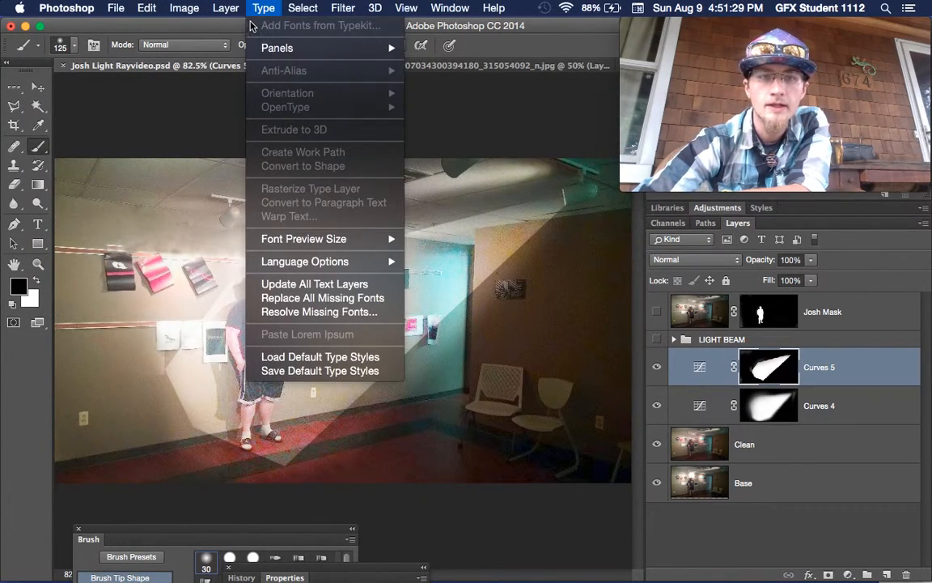
{"action": "mouse_move", "coordinate": [343, 8]}
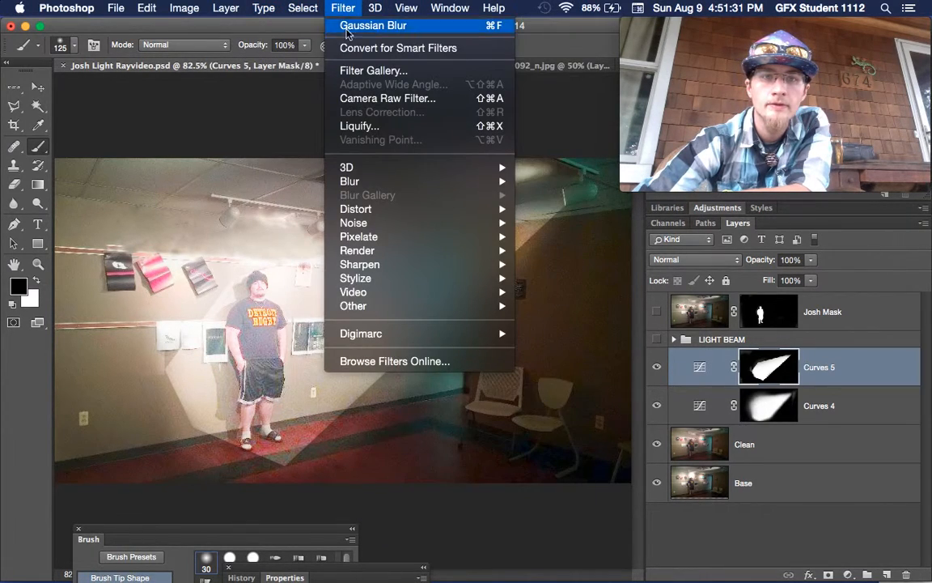
{"action": "mouse_move", "coordinate": [372, 190]}
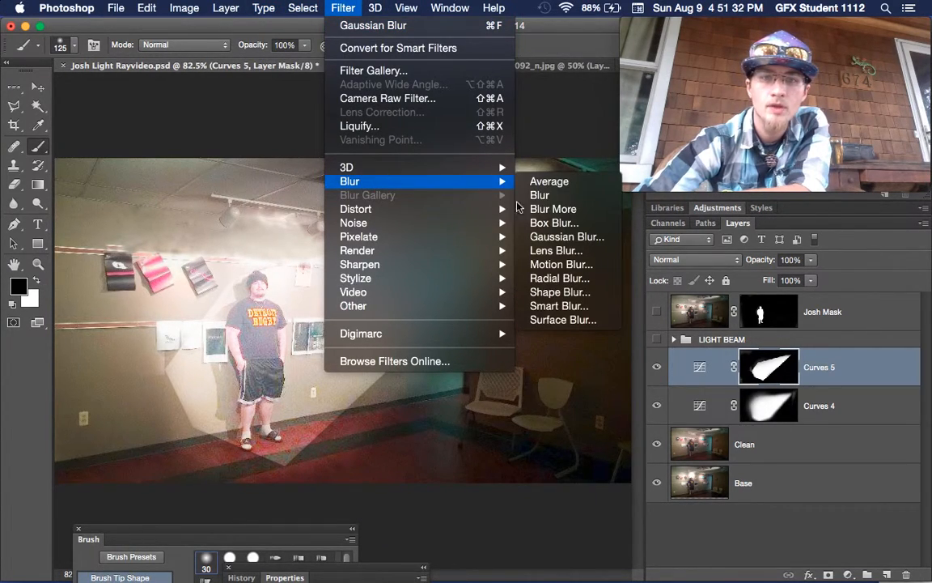
{"action": "left_click", "coordinate": [570, 238]}
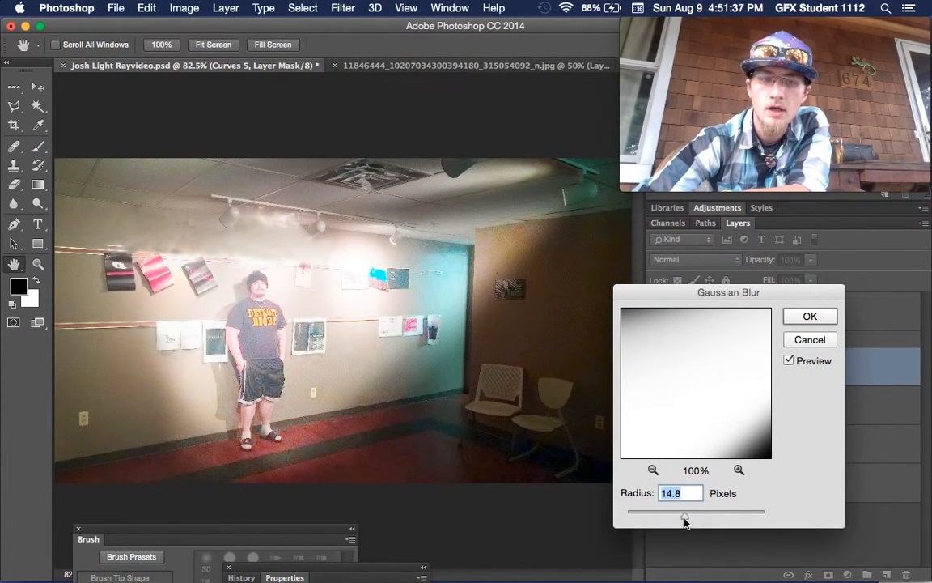
{"action": "left_click_drag", "start_coordinate": [685, 520], "coordinate": [687, 518]}
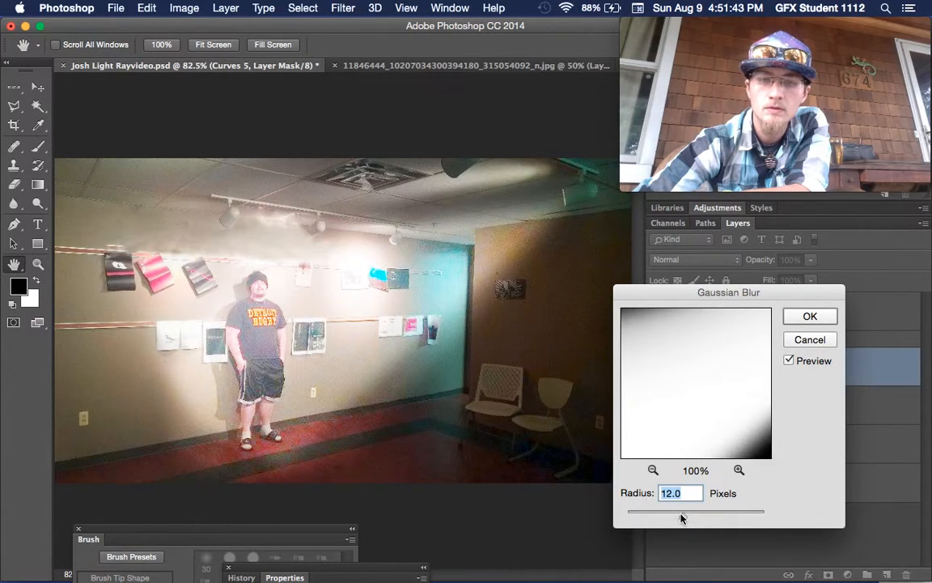
{"action": "left_click", "coordinate": [811, 316]}
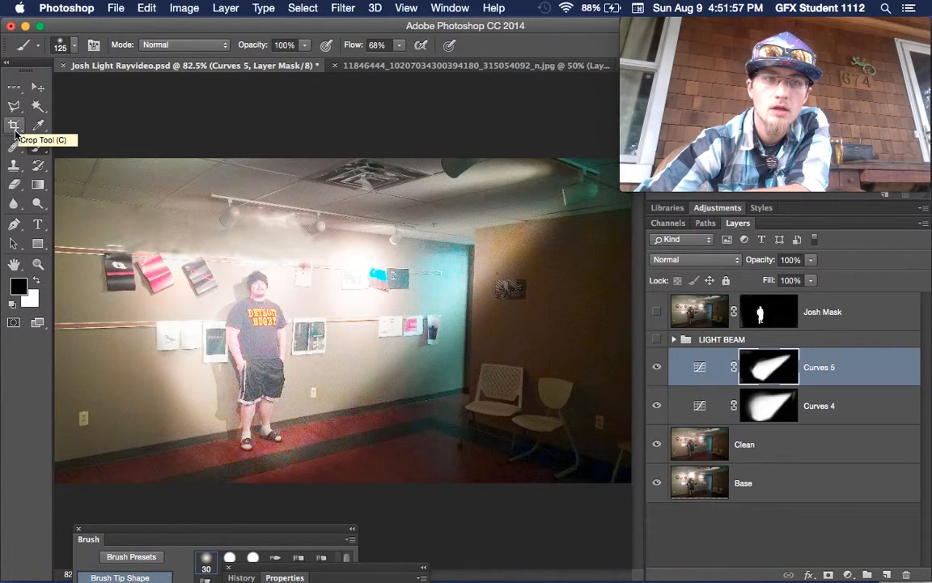
Outline an even narrower beam with the Polygonal Lasso from the far spotlight to the man's upper body, and add a Curves adjustment layer from it
{"action": "left_click_drag", "start_coordinate": [14, 106], "coordinate": [70, 121]}
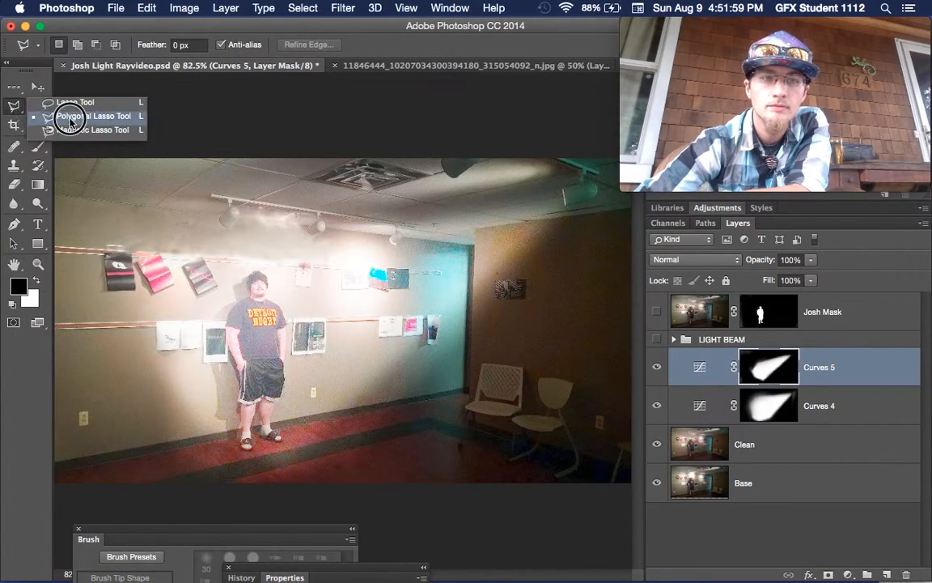
{"action": "left_click", "coordinate": [71, 121]}
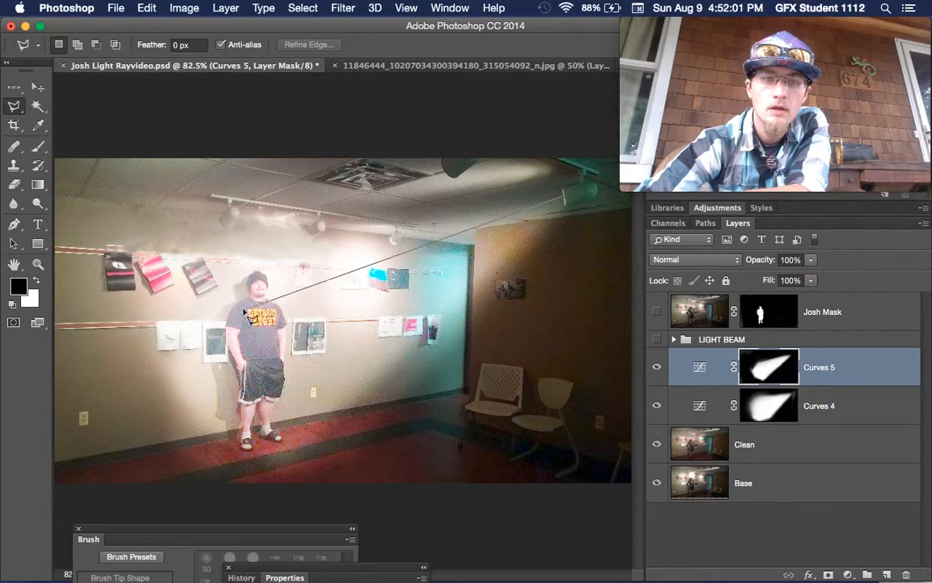
{"action": "left_click", "coordinate": [243, 286]}
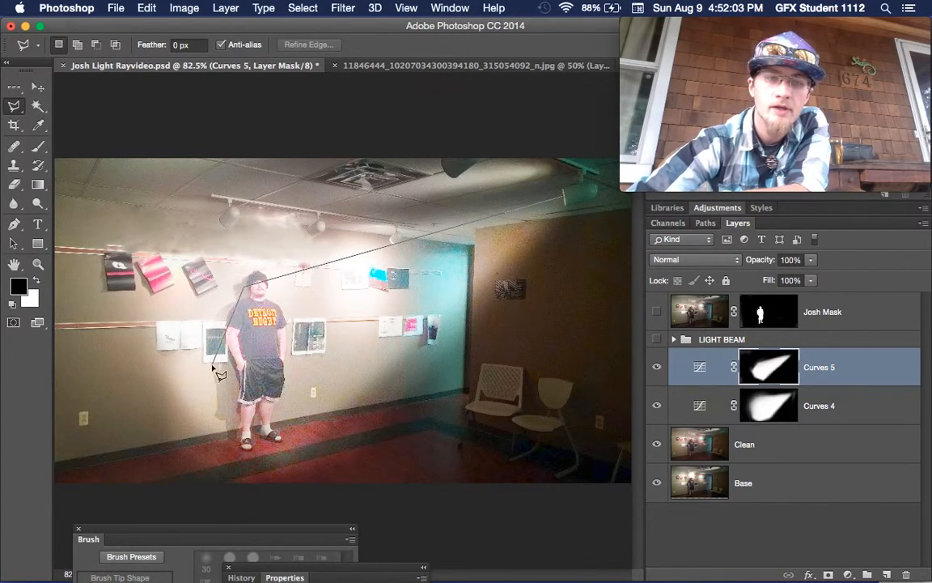
{"action": "left_click", "coordinate": [285, 389]}
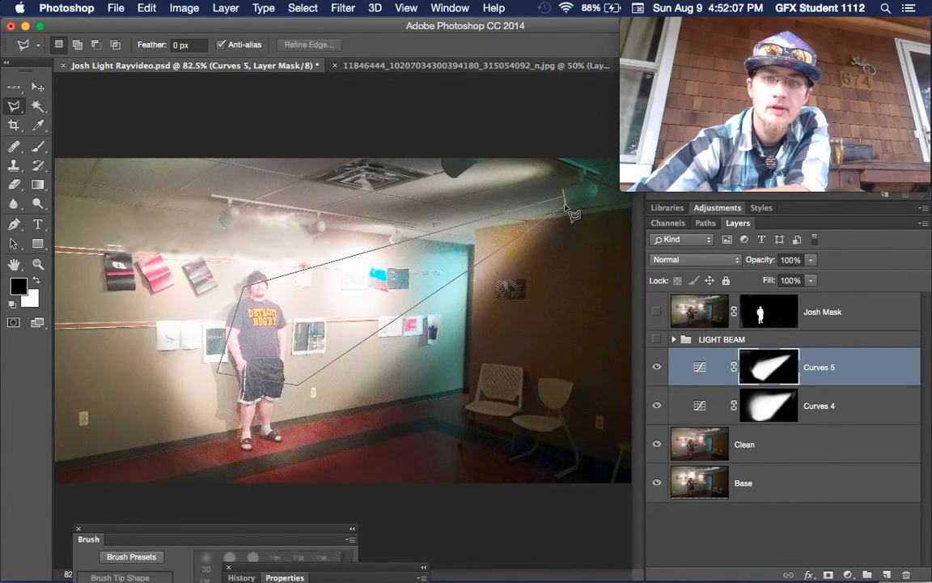
{"action": "left_click", "coordinate": [565, 196]}
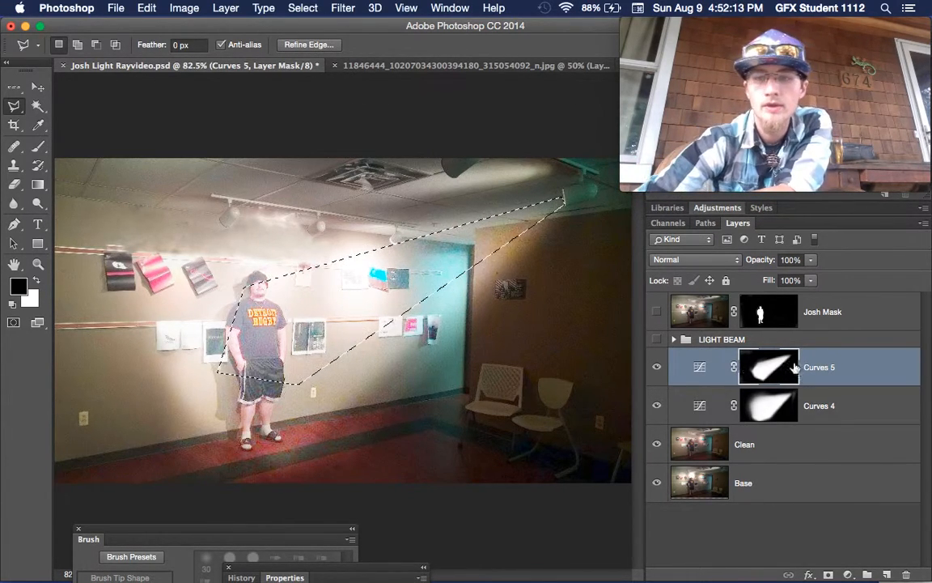
{"action": "left_click", "coordinate": [847, 575]}
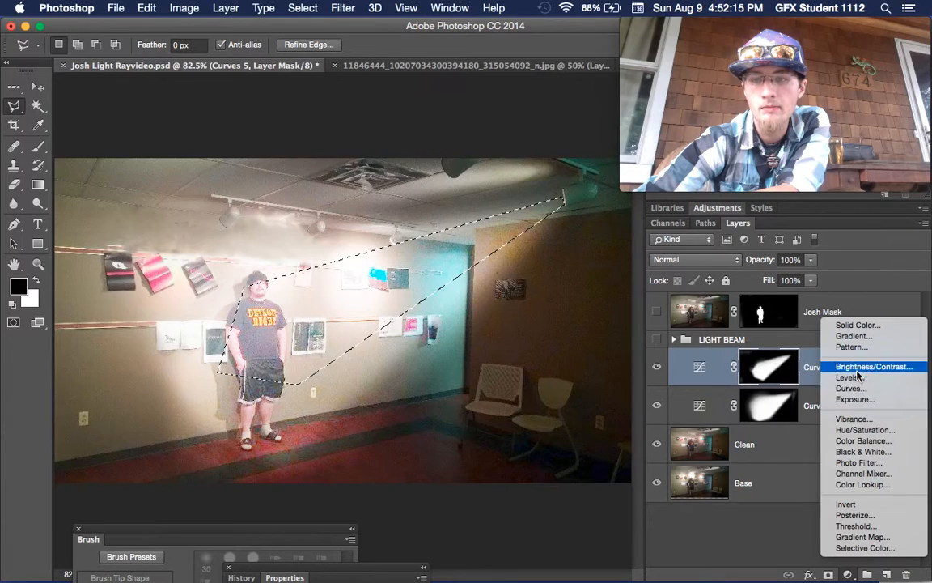
{"action": "left_click", "coordinate": [851, 388]}
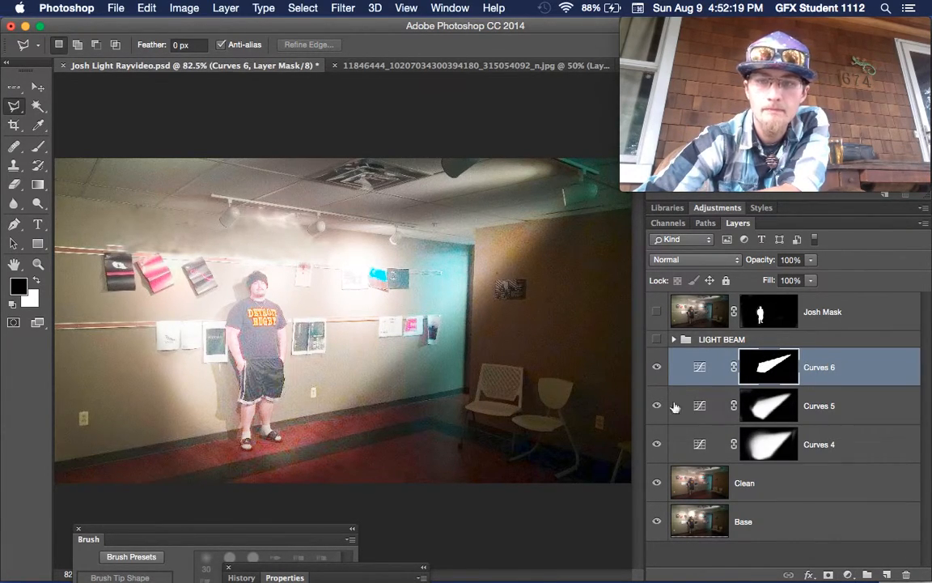
Raise the midtones of the Curves 6 curve and soften its mask with a Gaussian Blur of 23.3 pixels radius
{"action": "left_click_drag", "start_coordinate": [378, 569], "coordinate": [597, 372]}
{"action": "left_click_drag", "start_coordinate": [548, 518], "coordinate": [551, 503]}
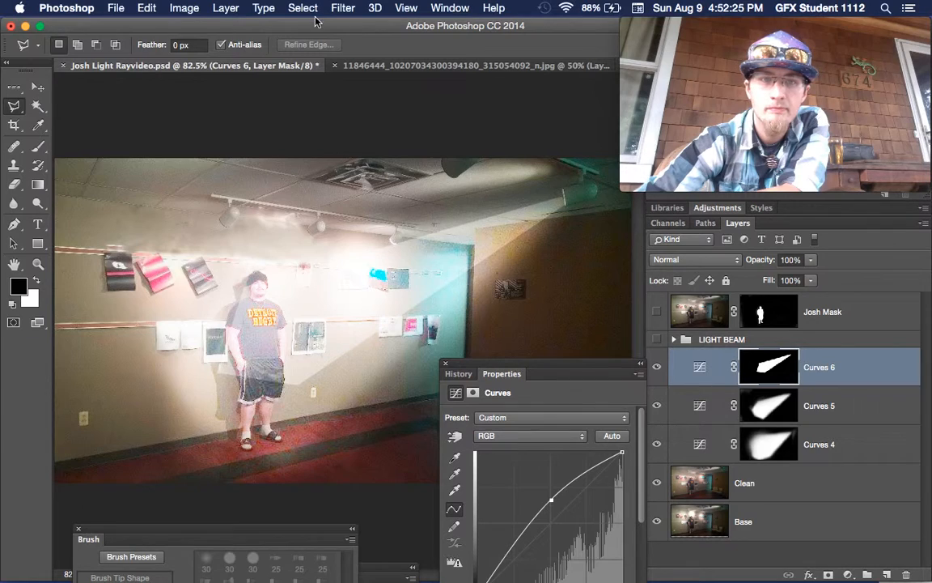
{"action": "left_click", "coordinate": [353, 7]}
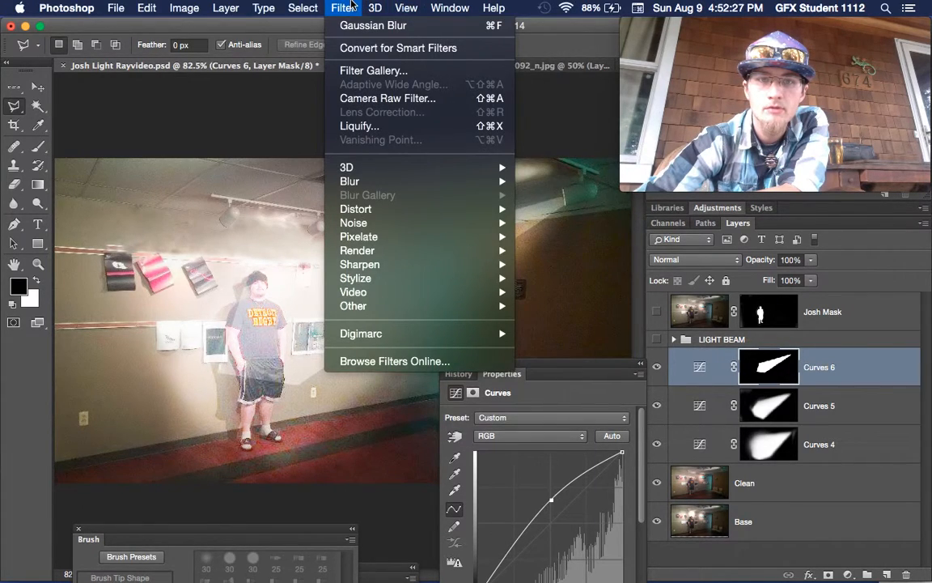
{"action": "mouse_move", "coordinate": [383, 183]}
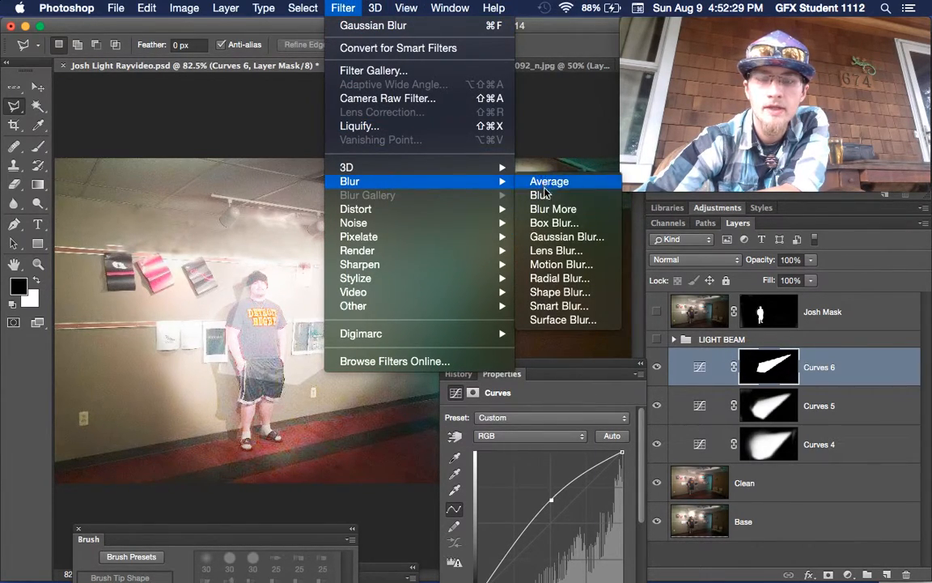
{"action": "left_click", "coordinate": [563, 237]}
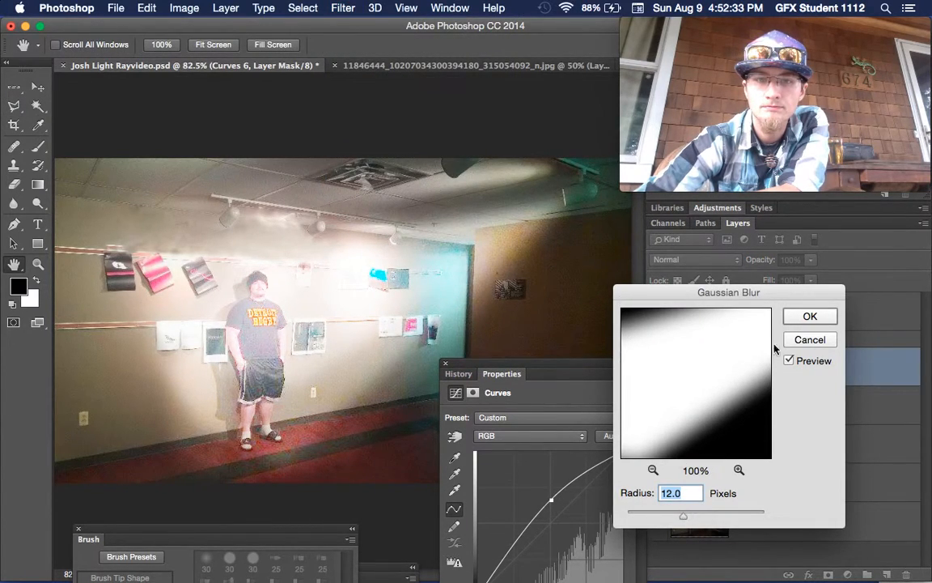
{"action": "left_click_drag", "start_coordinate": [684, 521], "coordinate": [690, 522]}
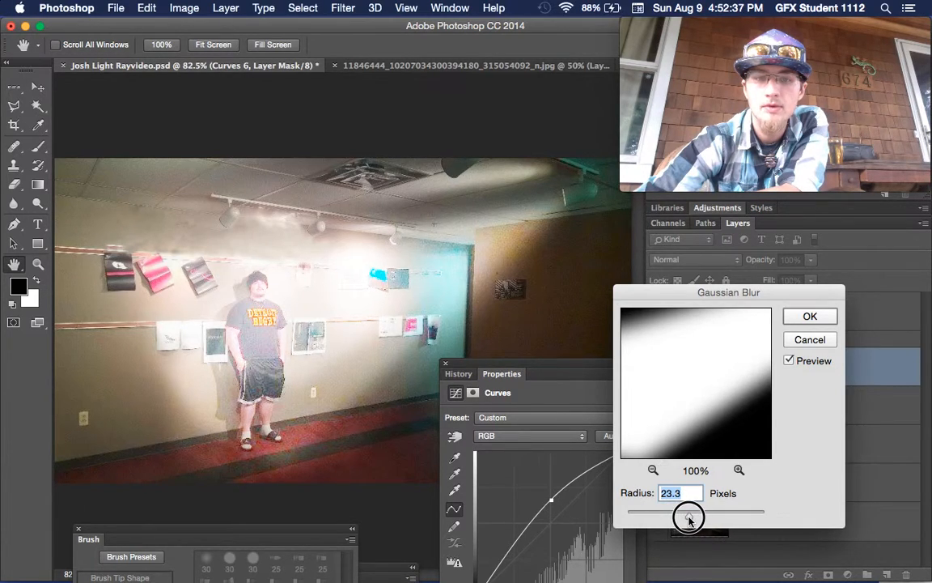
{"action": "left_click", "coordinate": [810, 316]}
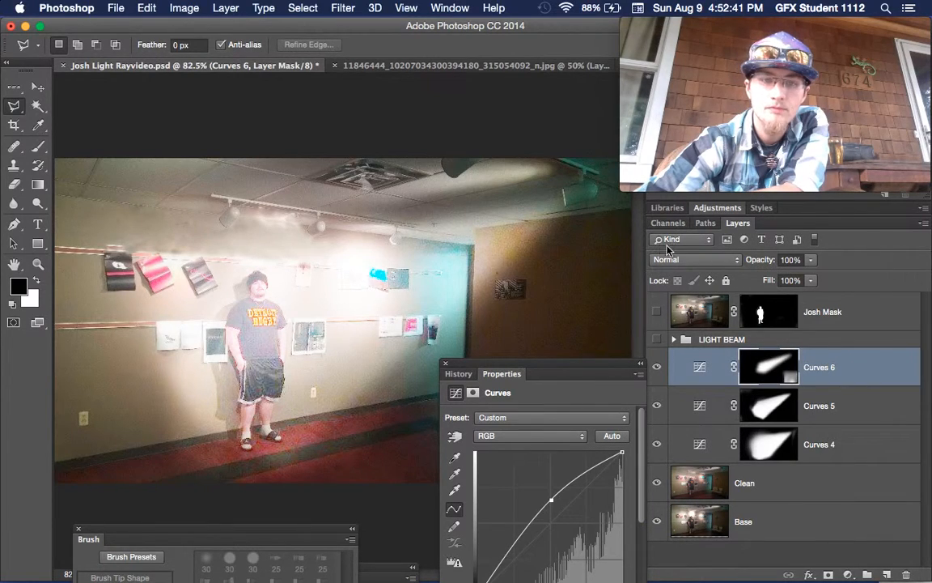
Compare the image without and with the light beam by hiding and reshowing the Curves 4, 5 and 6 layers
{"action": "left_click_drag", "start_coordinate": [533, 369], "coordinate": [527, 513]}
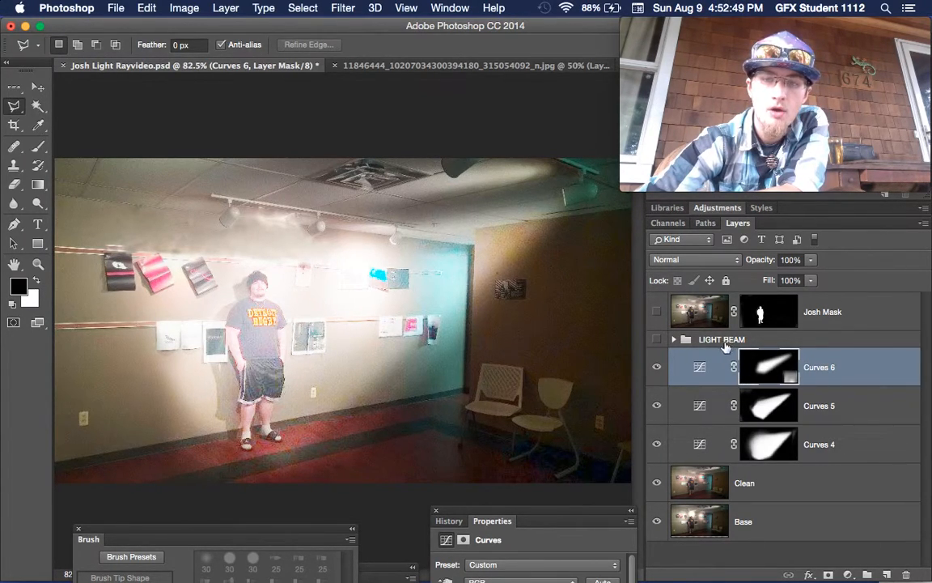
{"action": "left_click", "coordinate": [658, 369]}
{"action": "left_click", "coordinate": [658, 407]}
{"action": "left_click", "coordinate": [657, 444]}
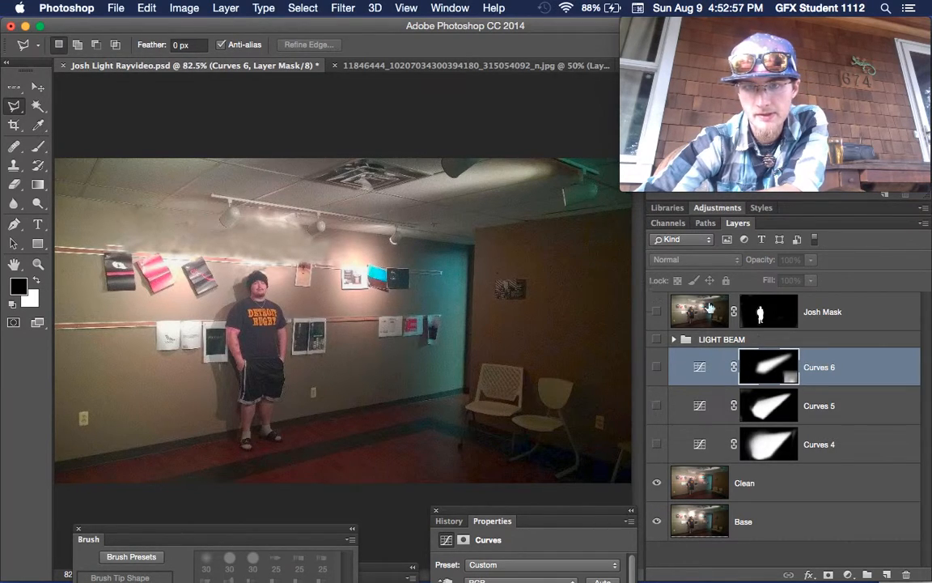
{"action": "left_click", "coordinate": [657, 444]}
{"action": "left_click", "coordinate": [657, 405]}
{"action": "left_click", "coordinate": [657, 367]}
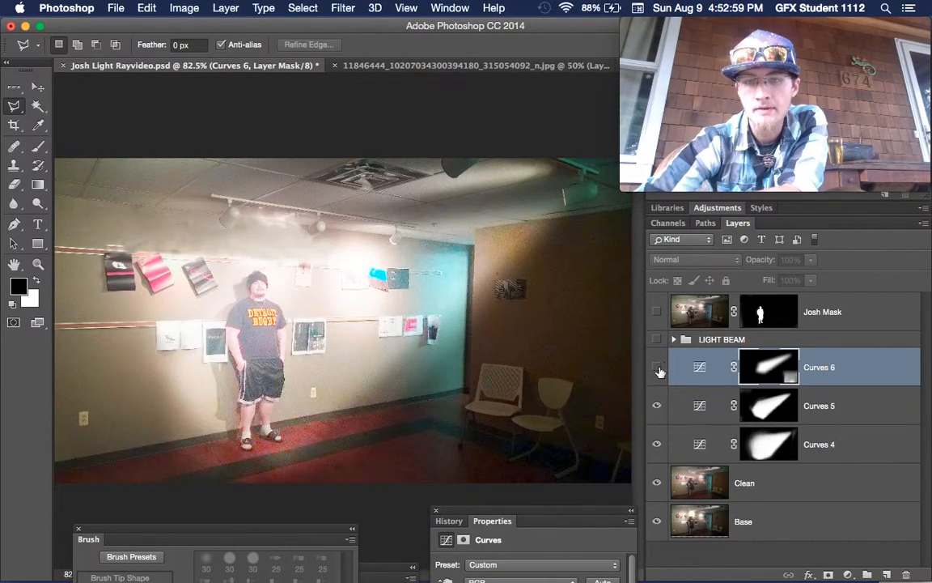
Show the LIGHT BEAM group and select the Clean layer
{"action": "left_click", "coordinate": [657, 340]}
{"action": "left_click", "coordinate": [700, 490]}
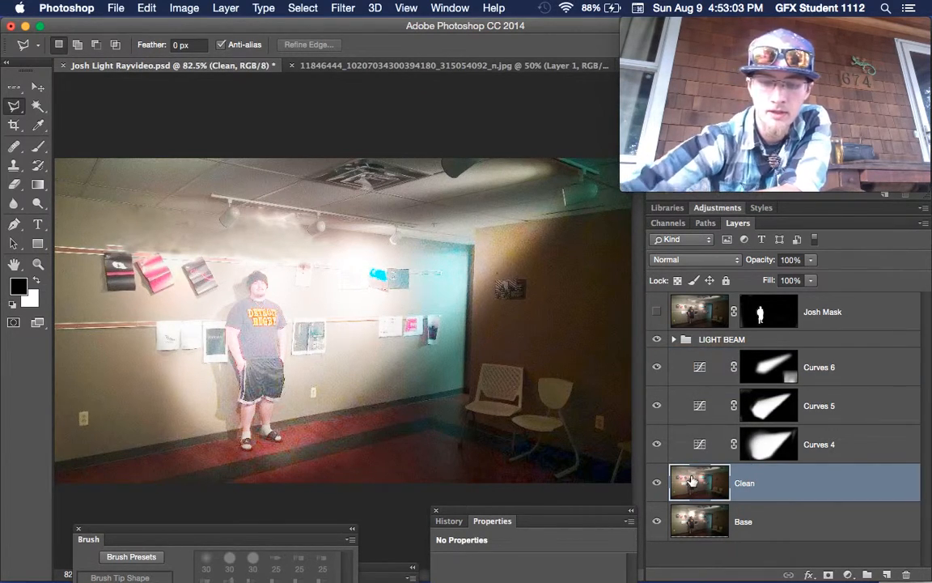
Duplicate the Clean layer, place the copy above the LIGHT BEAM group, and give it an inverted, fully black layer mask
{"action": "key", "text": "super+j"}
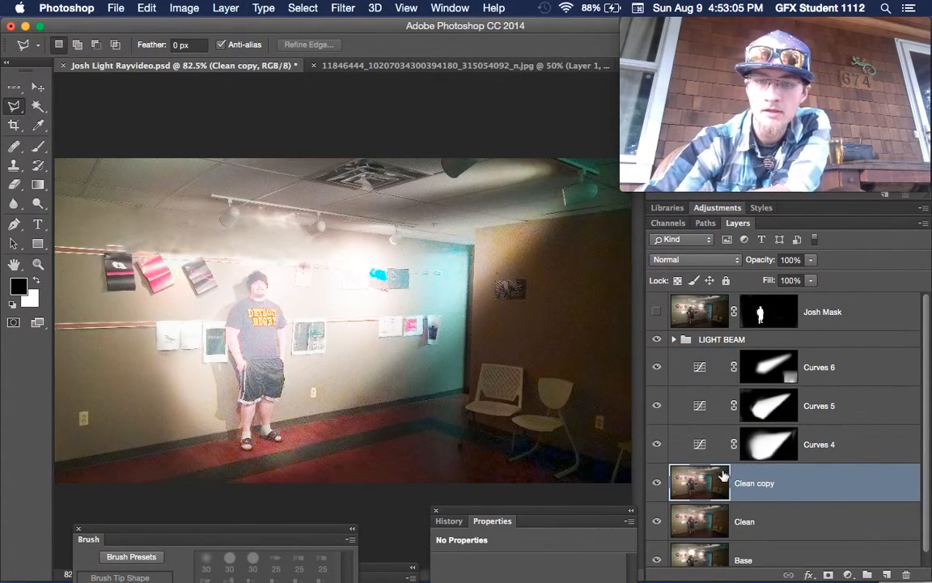
{"action": "left_click_drag", "start_coordinate": [706, 492], "coordinate": [724, 333]}
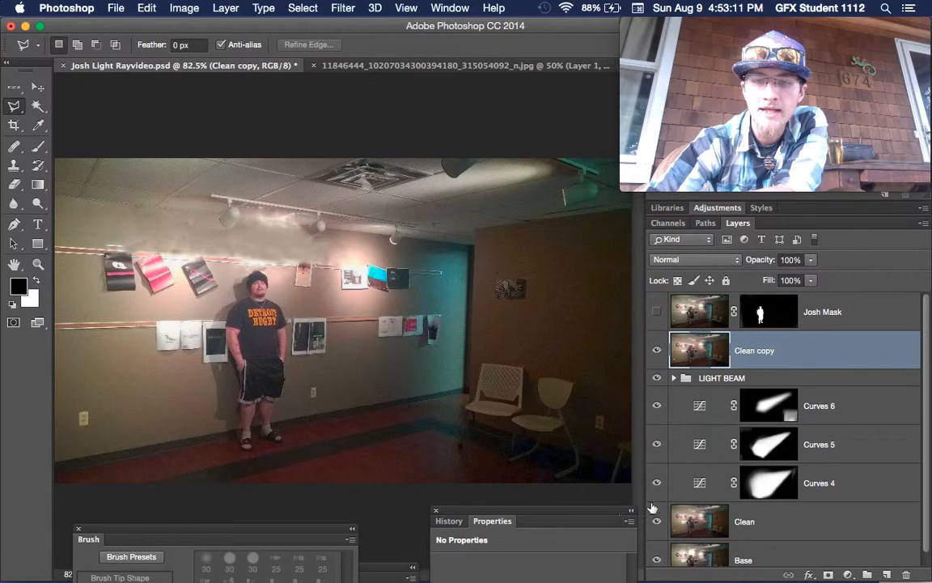
{"action": "left_click", "coordinate": [827, 574]}
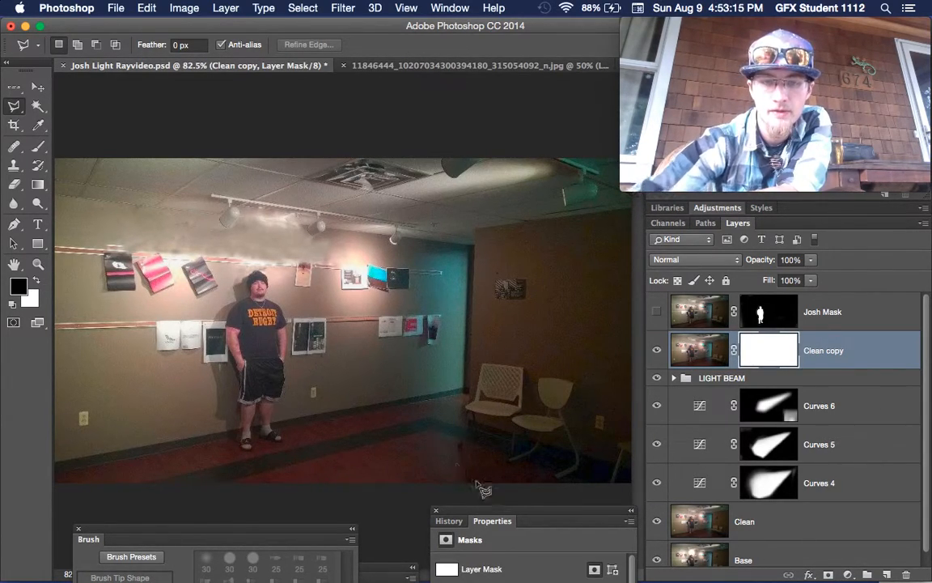
{"action": "left_click_drag", "start_coordinate": [505, 509], "coordinate": [491, 307]}
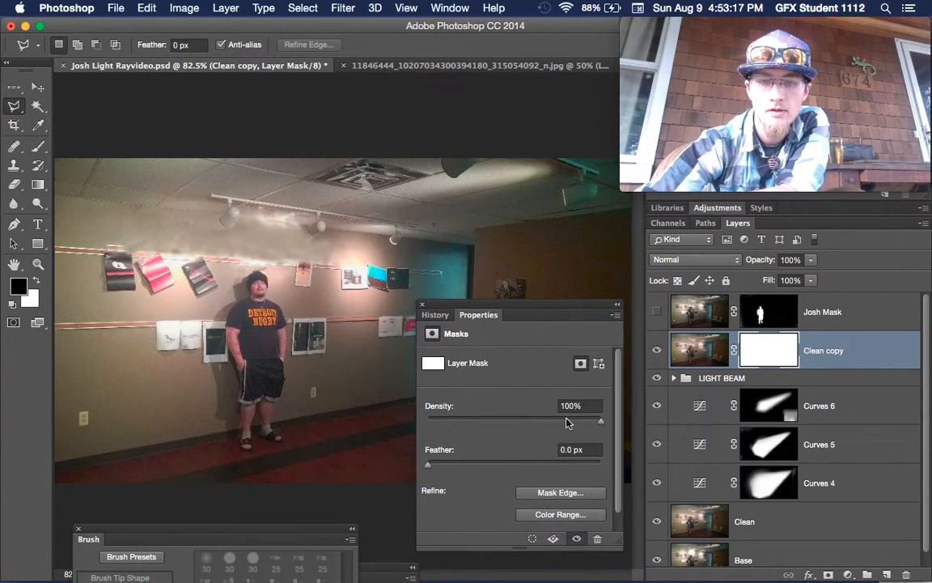
{"action": "left_click", "coordinate": [561, 518]}
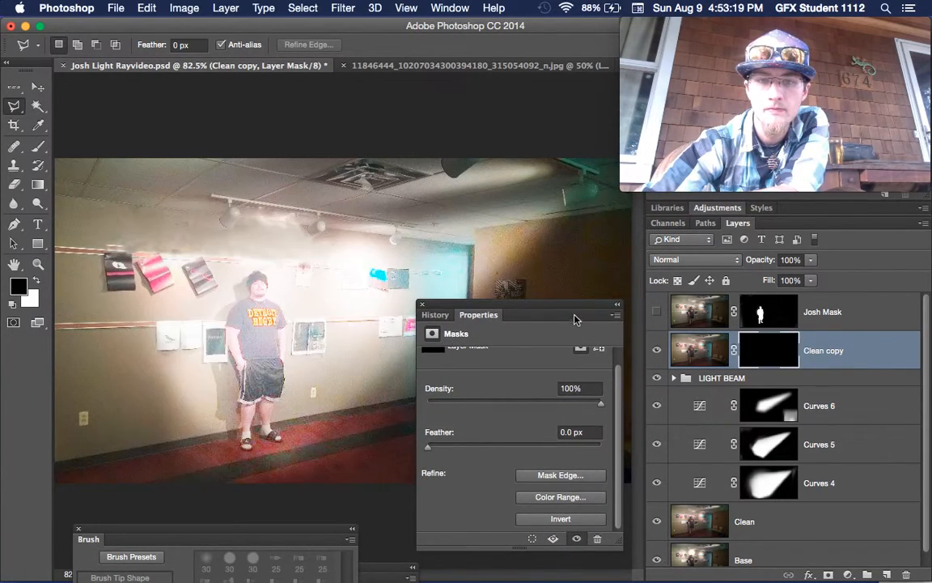
{"action": "left_click_drag", "start_coordinate": [572, 313], "coordinate": [571, 541]}
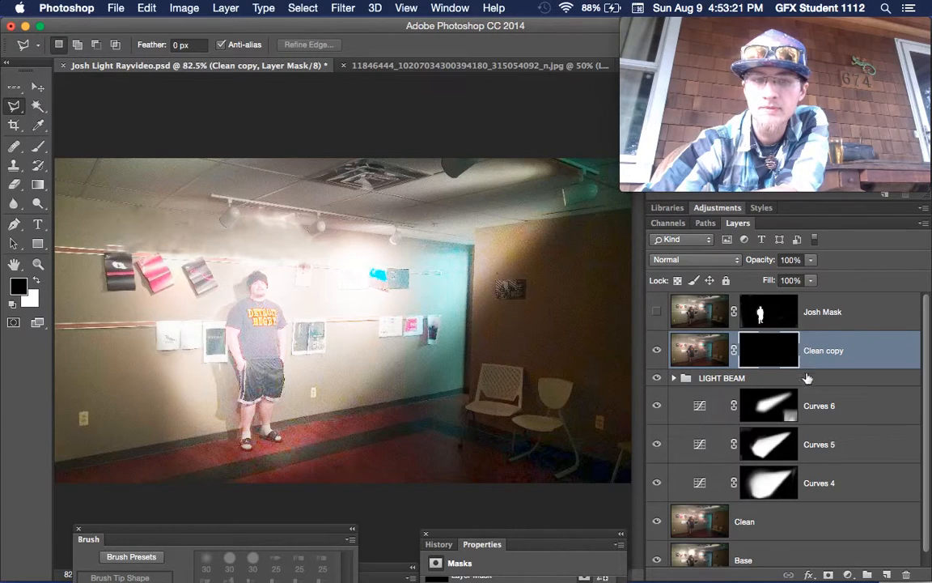
Paint white on the Clean copy mask over the man from head to feet, showing only that layer to check coverage
{"action": "left_click", "coordinate": [36, 285]}
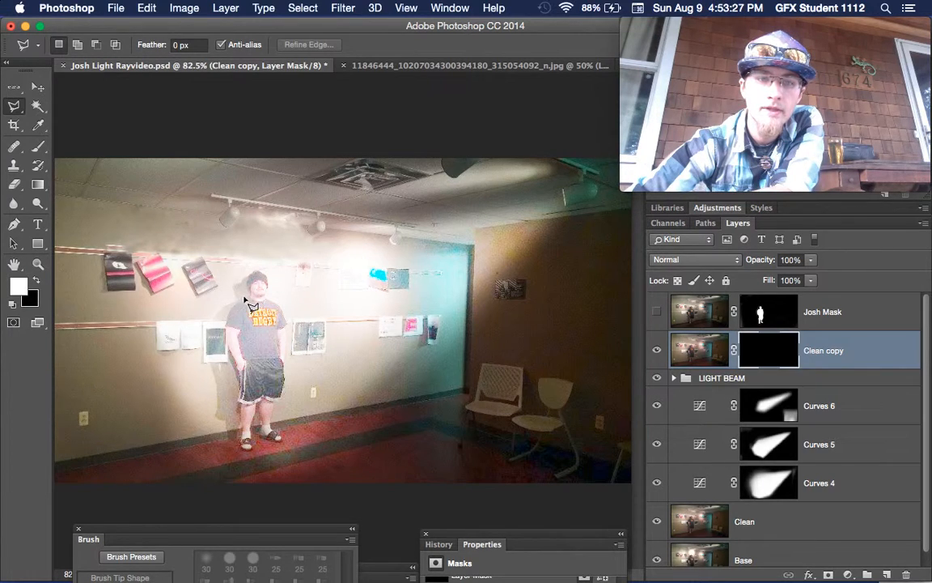
{"action": "left_click", "coordinate": [37, 145]}
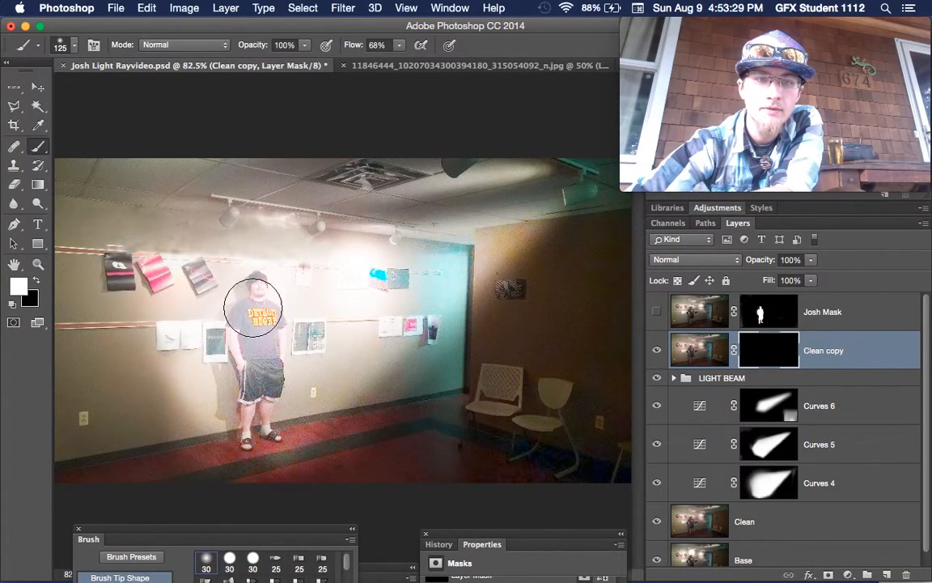
{"action": "mouse_move", "coordinate": [262, 288]}
{"action": "left_mouse_down"}
{"action": "mouse_move", "coordinate": [238, 390]}
{"action": "mouse_move", "coordinate": [245, 454]}
{"action": "mouse_move", "coordinate": [258, 454]}
{"action": "mouse_move", "coordinate": [276, 433]}
{"action": "mouse_move", "coordinate": [280, 340]}
{"action": "mouse_move", "coordinate": [353, 323]}
{"action": "left_mouse_up"}
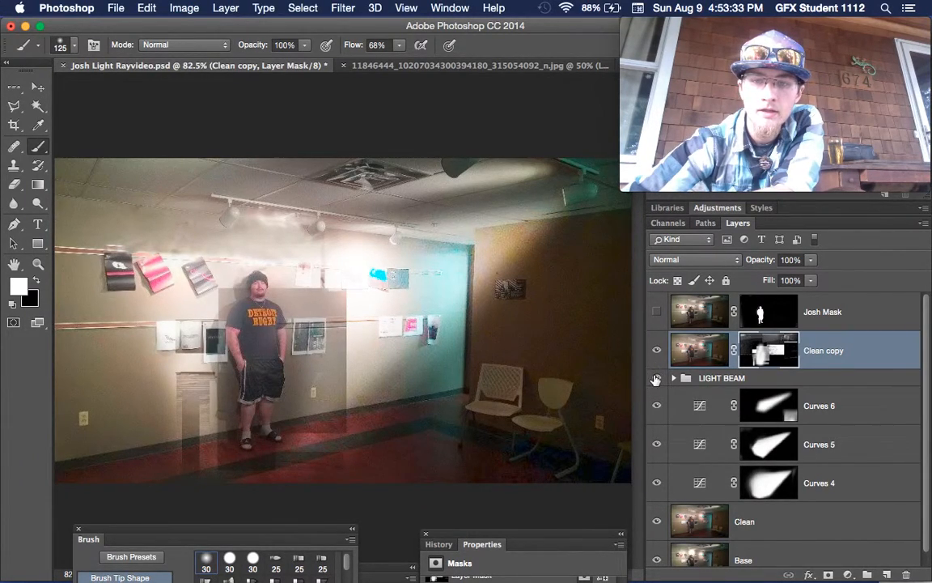
{"action": "right_click", "coordinate": [658, 353]}
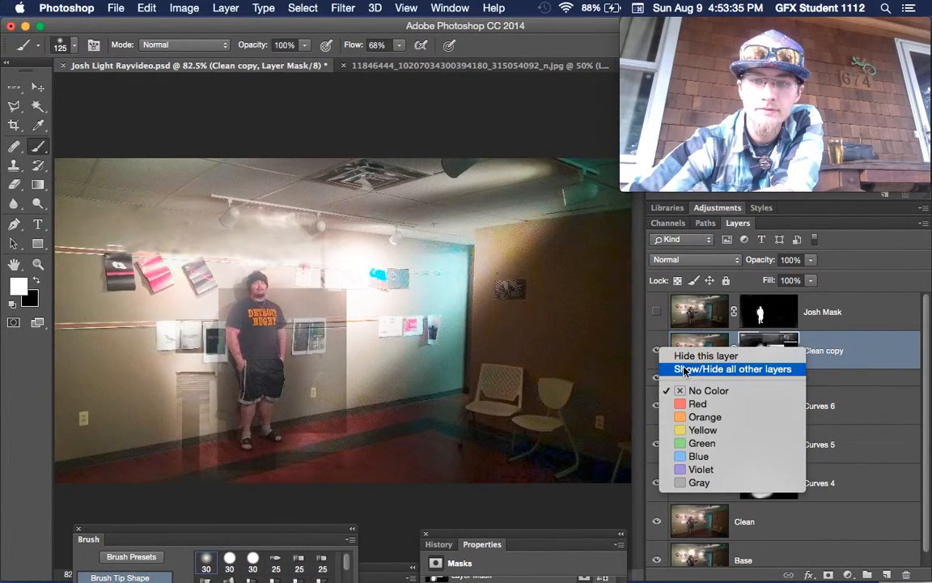
{"action": "left_click", "coordinate": [684, 369]}
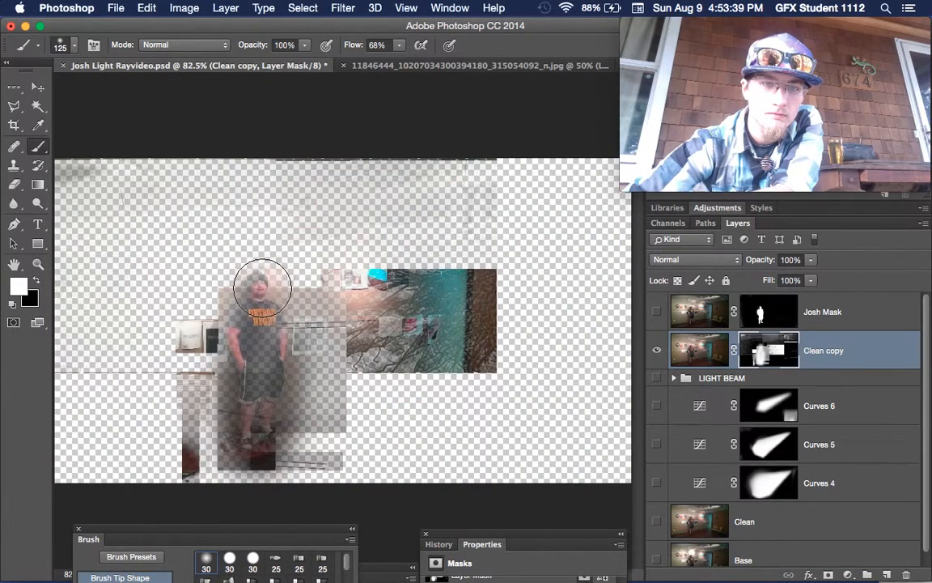
{"action": "mouse_move", "coordinate": [260, 287]}
{"action": "left_mouse_down"}
{"action": "mouse_move", "coordinate": [245, 358]}
{"action": "mouse_move", "coordinate": [251, 375]}
{"action": "mouse_move", "coordinate": [239, 340]}
{"action": "mouse_move", "coordinate": [243, 385]}
{"action": "mouse_move", "coordinate": [266, 371]}
{"action": "mouse_move", "coordinate": [250, 410]}
{"action": "mouse_move", "coordinate": [267, 418]}
{"action": "mouse_move", "coordinate": [284, 327]}
{"action": "mouse_move", "coordinate": [258, 266]}
{"action": "mouse_move", "coordinate": [242, 298]}
{"action": "mouse_move", "coordinate": [229, 444]}
{"action": "mouse_move", "coordinate": [243, 441]}
{"action": "left_mouse_up"}
Paint black on the Clean copy mask to hide stray areas around the man, and reduce the brush size to 60
{"action": "left_click", "coordinate": [37, 282]}
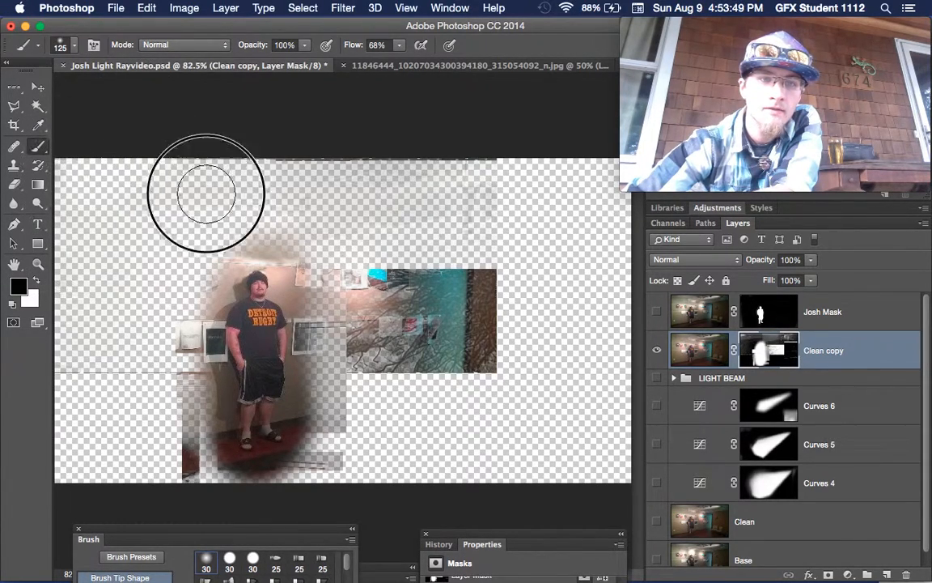
{"action": "mouse_move", "coordinate": [243, 207]}
{"action": "left_mouse_down"}
{"action": "mouse_move", "coordinate": [459, 238]}
{"action": "mouse_move", "coordinate": [412, 260]}
{"action": "mouse_move", "coordinate": [399, 284]}
{"action": "mouse_move", "coordinate": [380, 271]}
{"action": "mouse_move", "coordinate": [446, 233]}
{"action": "mouse_move", "coordinate": [536, 111]}
{"action": "mouse_move", "coordinate": [507, 174]}
{"action": "mouse_move", "coordinate": [548, 178]}
{"action": "mouse_move", "coordinate": [564, 136]}
{"action": "mouse_move", "coordinate": [627, 123]}
{"action": "mouse_move", "coordinate": [581, 217]}
{"action": "mouse_move", "coordinate": [535, 437]}
{"action": "mouse_move", "coordinate": [581, 403]}
{"action": "mouse_move", "coordinate": [573, 445]}
{"action": "mouse_move", "coordinate": [587, 450]}
{"action": "mouse_move", "coordinate": [614, 370]}
{"action": "mouse_move", "coordinate": [582, 262]}
{"action": "mouse_move", "coordinate": [629, 207]}
{"action": "mouse_move", "coordinate": [614, 348]}
{"action": "mouse_move", "coordinate": [508, 437]}
{"action": "mouse_move", "coordinate": [476, 313]}
{"action": "mouse_move", "coordinate": [429, 326]}
{"action": "mouse_move", "coordinate": [394, 386]}
{"action": "mouse_move", "coordinate": [401, 447]}
{"action": "mouse_move", "coordinate": [499, 447]}
{"action": "mouse_move", "coordinate": [436, 466]}
{"action": "mouse_move", "coordinate": [517, 468]}
{"action": "mouse_move", "coordinate": [633, 434]}
{"action": "left_mouse_up"}
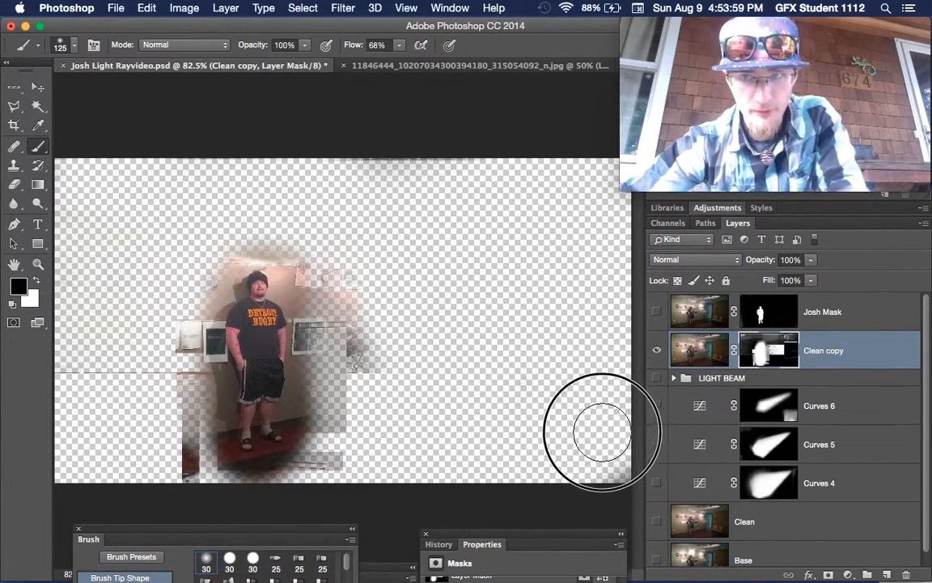
{"action": "mouse_move", "coordinate": [374, 250]}
{"action": "left_mouse_down"}
{"action": "mouse_move", "coordinate": [324, 443]}
{"action": "mouse_move", "coordinate": [329, 266]}
{"action": "mouse_move", "coordinate": [353, 328]}
{"action": "mouse_move", "coordinate": [385, 287]}
{"action": "left_mouse_up"}
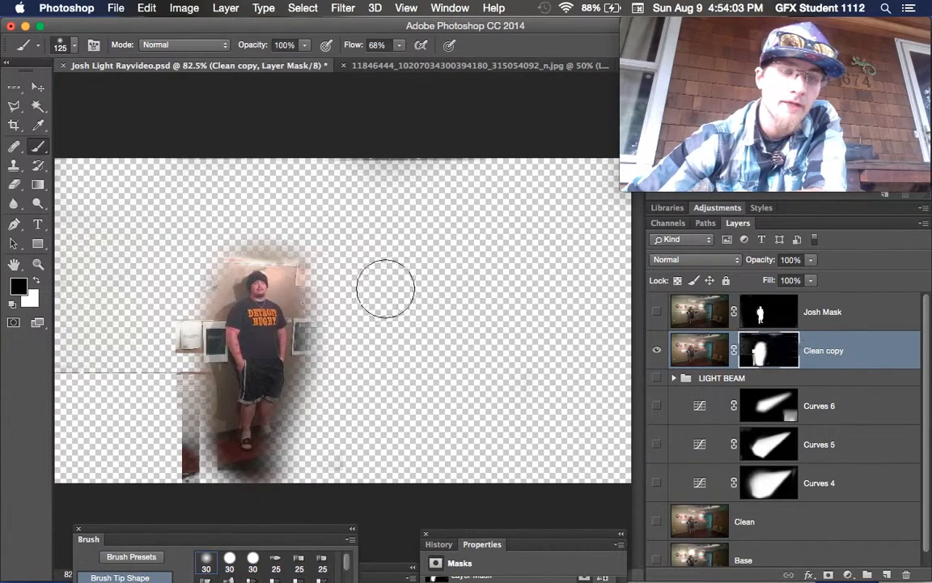
{"action": "key", "text": "bracketleft"}
{"action": "key", "text": "bracketleft"}
{"action": "key", "text": "bracketleft"}
{"action": "key", "text": "bracketleft"}
{"action": "key", "text": "bracketleft"}
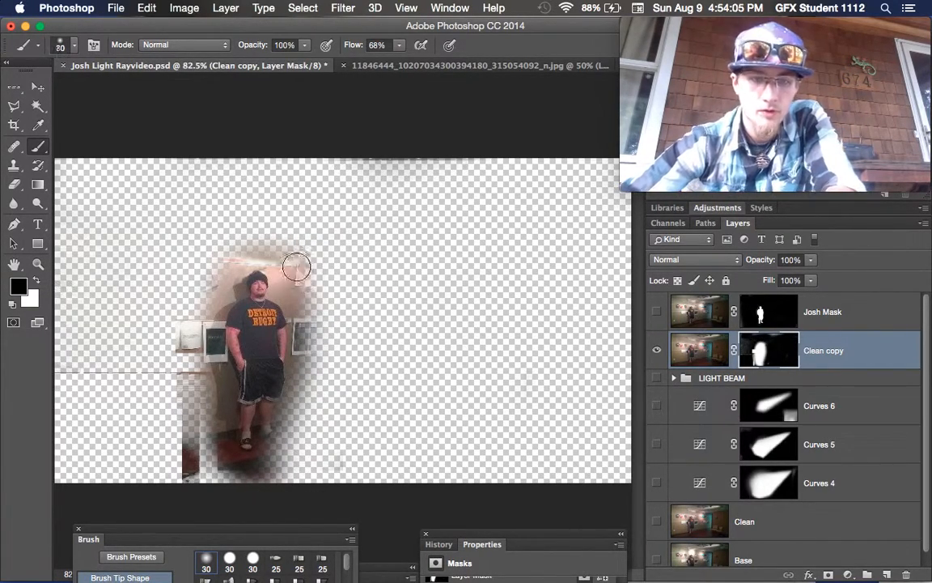
Inspect the man's cutout layer up close in place of the Clean copy layer, and delete Clean copy
{"action": "key", "text": "super+equal"}
{"action": "key", "text": "super+equal"}
{"action": "key", "text": "super+equal"}
{"action": "key", "text": "super+equal"}
{"action": "key", "text": "super+equal"}
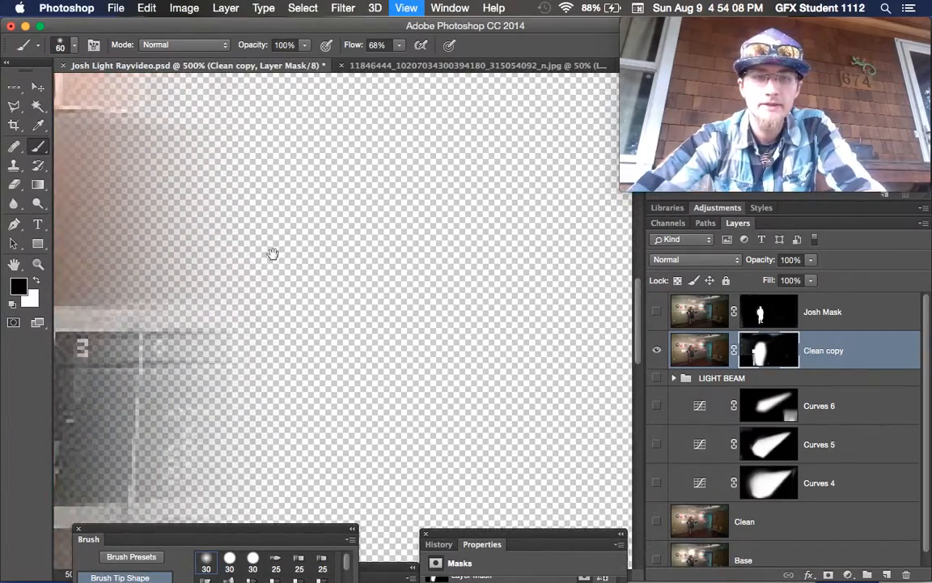
{"action": "mouse_move", "coordinate": [273, 254]}
{"action": "left_mouse_down"}
{"action": "mouse_move", "coordinate": [496, 406]}
{"action": "mouse_move", "coordinate": [569, 426]}
{"action": "left_mouse_up"}
{"action": "mouse_move", "coordinate": [289, 196]}
{"action": "left_mouse_down"}
{"action": "mouse_move", "coordinate": [354, 274]}
{"action": "mouse_move", "coordinate": [462, 367]}
{"action": "mouse_move", "coordinate": [570, 356]}
{"action": "left_mouse_up"}
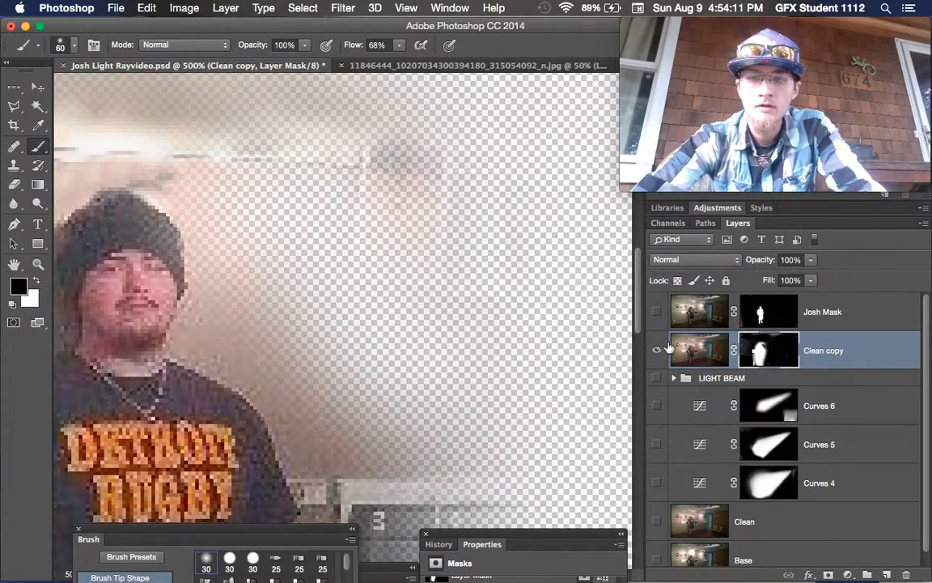
{"action": "left_click", "coordinate": [656, 351]}
{"action": "left_click", "coordinate": [656, 312]}
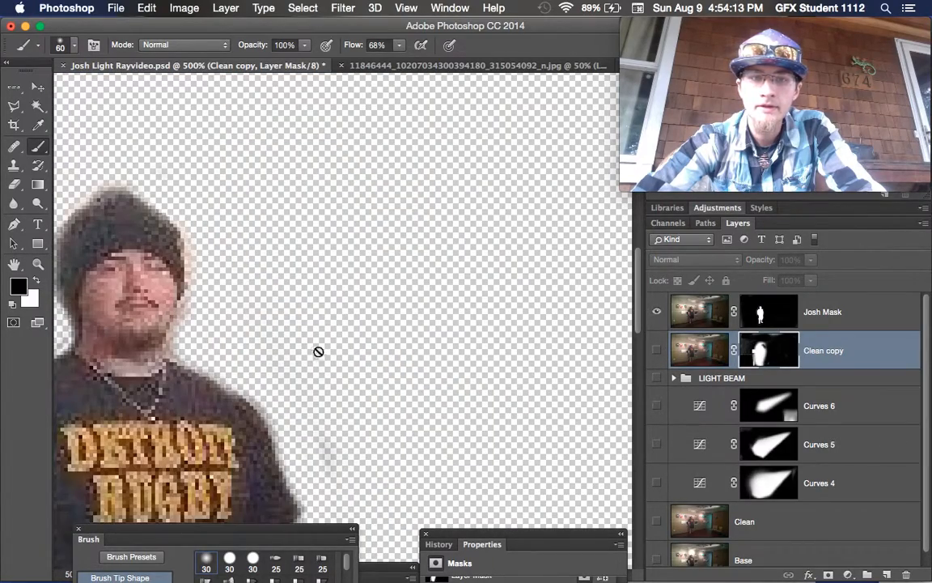
{"action": "scroll", "coordinate": [502, 251], "scroll_direction": "down", "scroll_amount": 10}
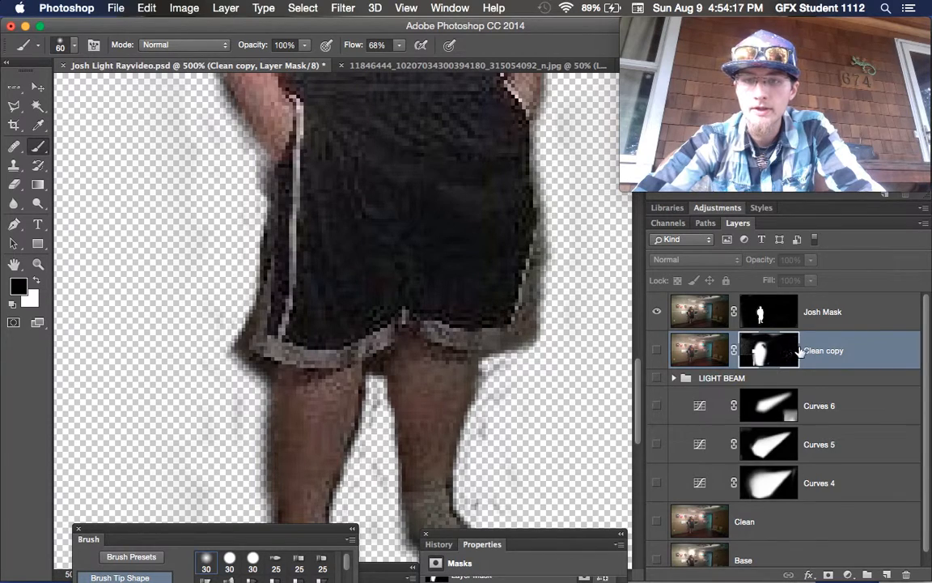
{"action": "left_click_drag", "start_coordinate": [829, 352], "coordinate": [905, 575]}
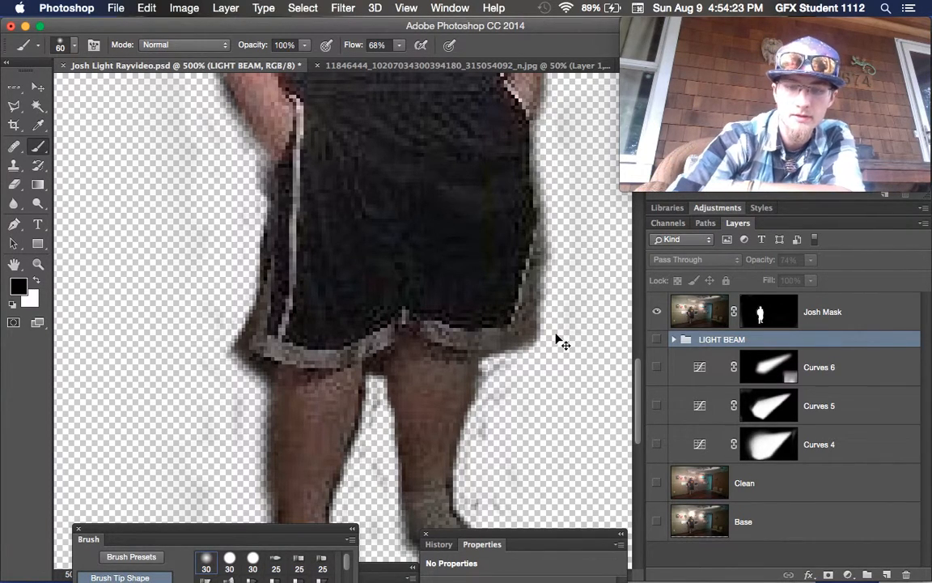
{"action": "key", "text": "super+0"}
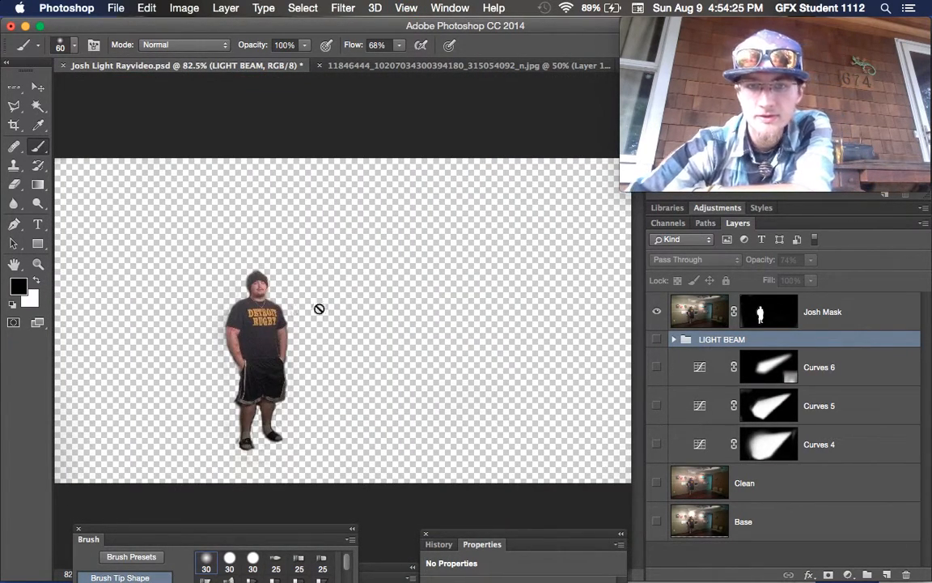
Make the Base, Clean, Curves 4, Curves 5 and Curves 6 layers, the LIGHT BEAM group and the man's cutout layer visible
{"action": "left_click", "coordinate": [656, 521]}
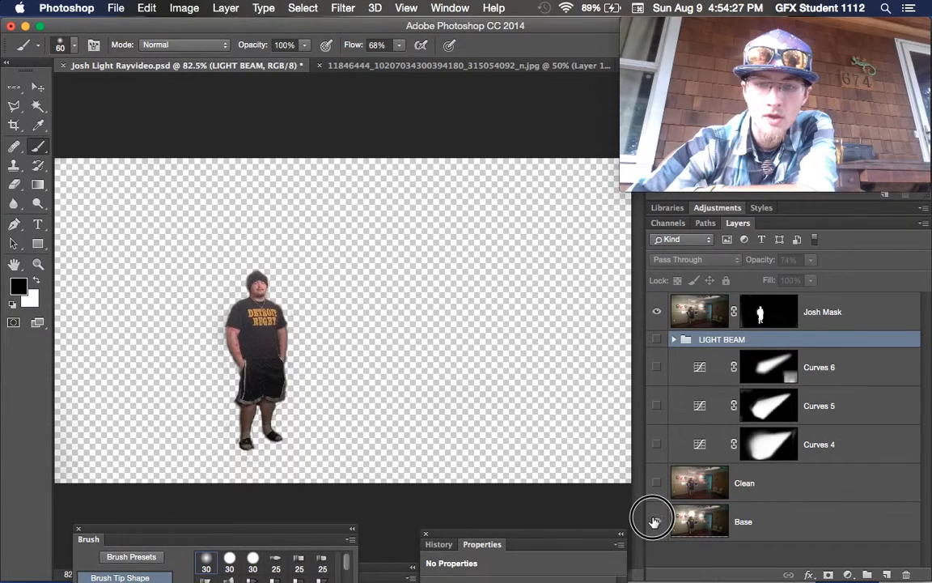
{"action": "left_click", "coordinate": [656, 315]}
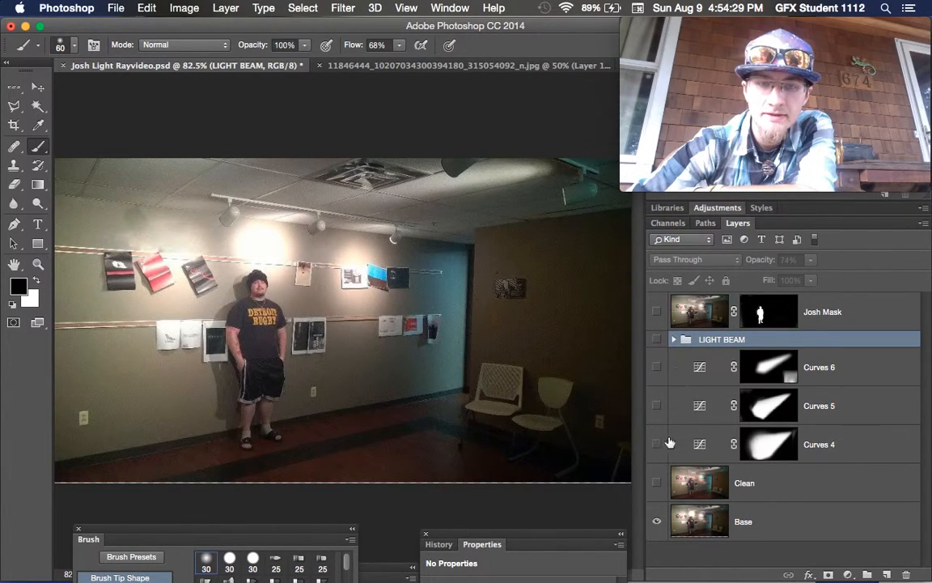
{"action": "left_click", "coordinate": [657, 483]}
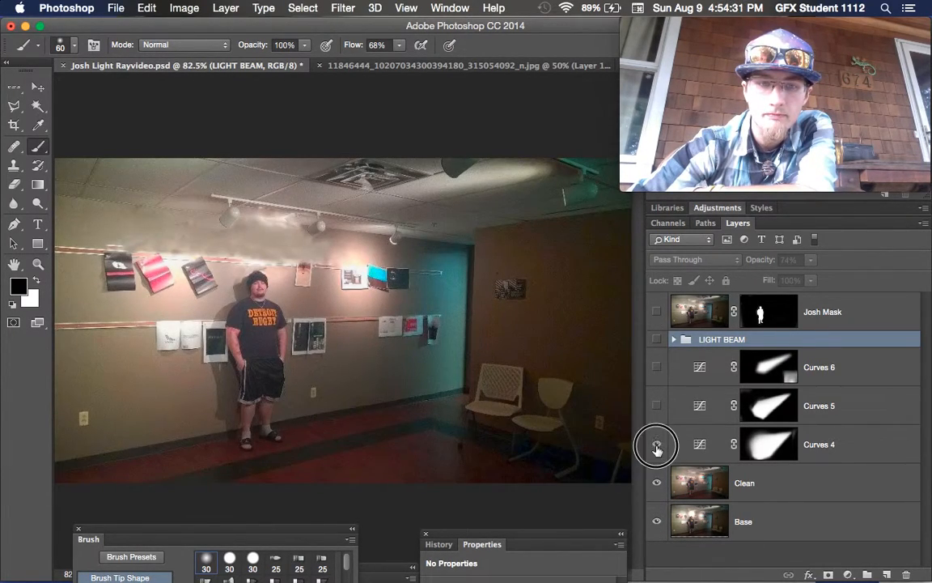
{"action": "left_click", "coordinate": [657, 444]}
{"action": "left_click", "coordinate": [656, 406]}
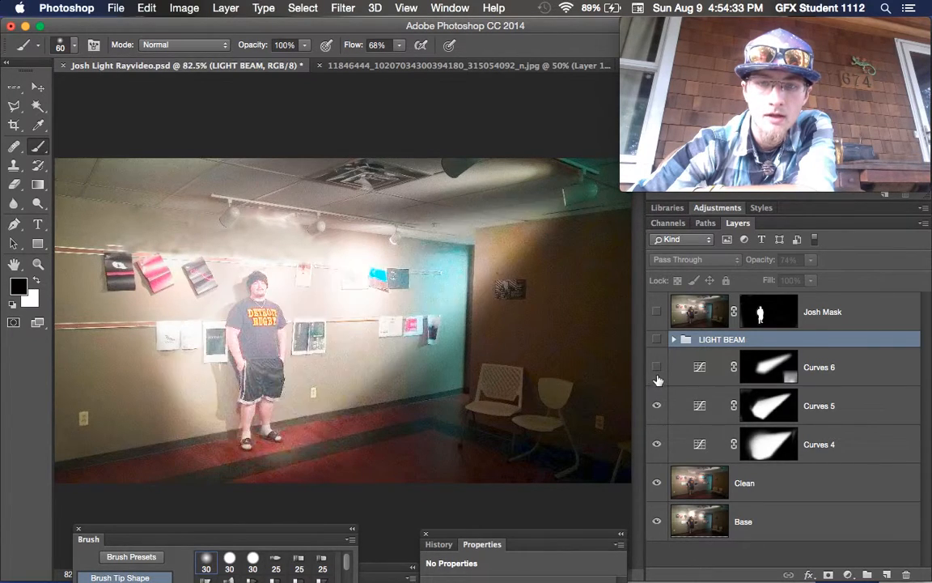
{"action": "left_click", "coordinate": [656, 367]}
{"action": "left_click", "coordinate": [657, 339]}
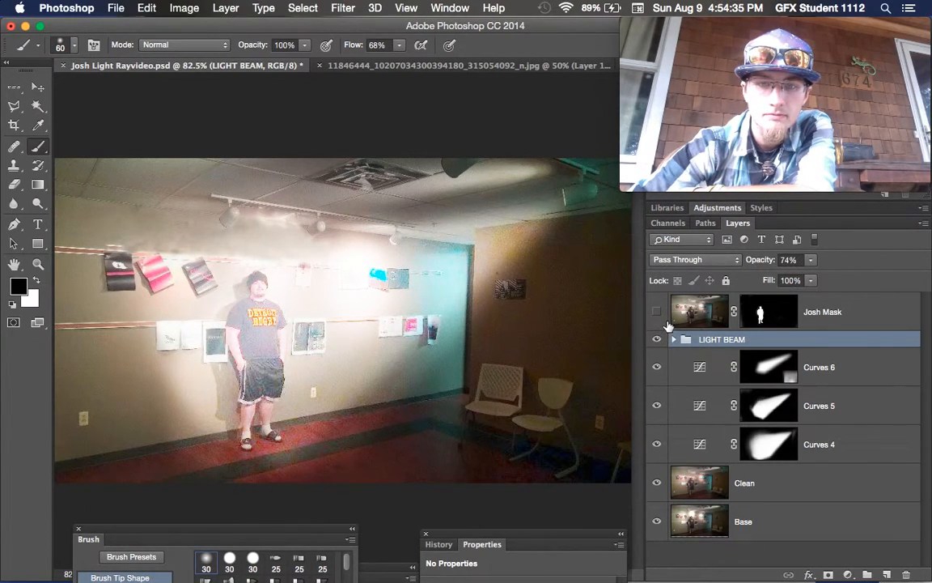
{"action": "left_click", "coordinate": [656, 315]}
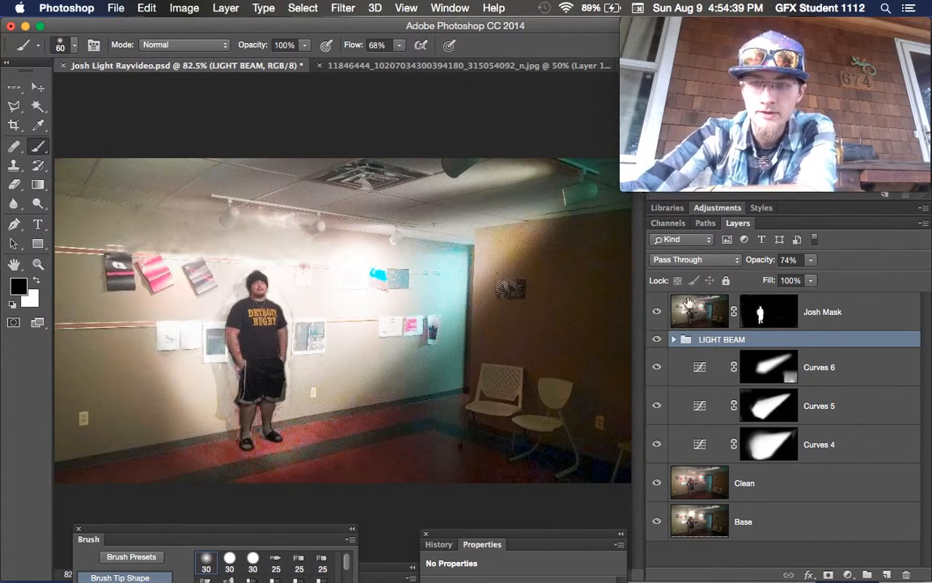
Set the LIGHT BEAM group's opacity to 67% and hide the group
{"action": "left_click", "coordinate": [810, 260]}
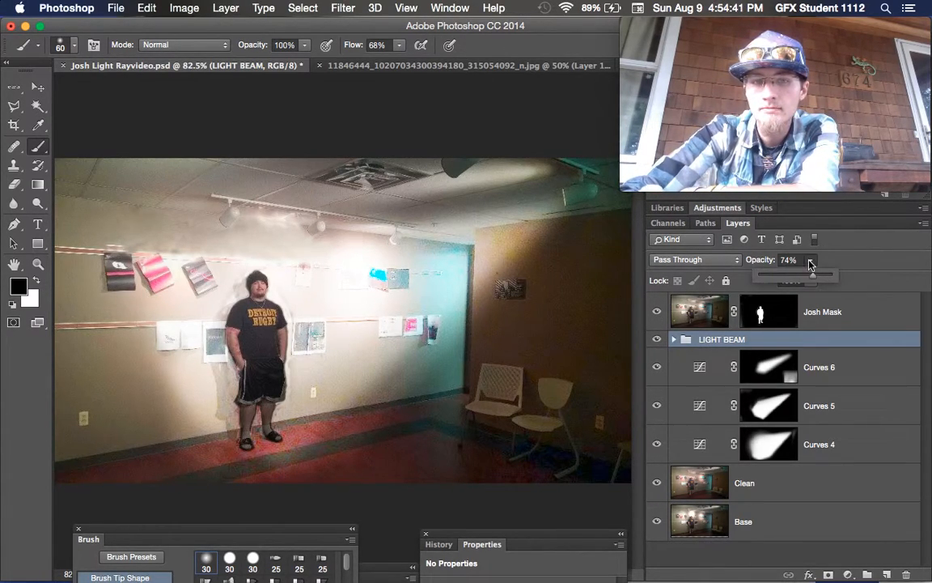
{"action": "left_click_drag", "start_coordinate": [816, 278], "coordinate": [808, 281]}
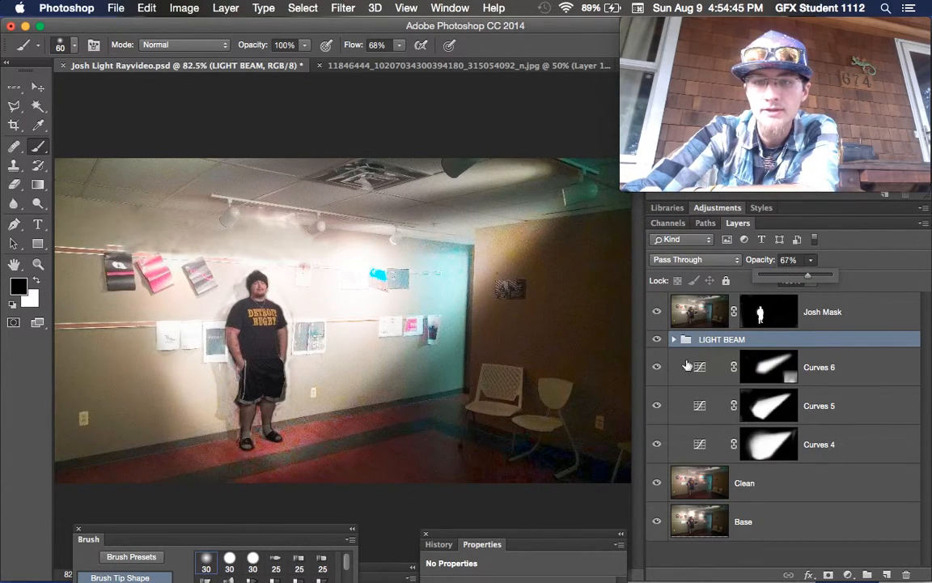
{"action": "left_click", "coordinate": [717, 343]}
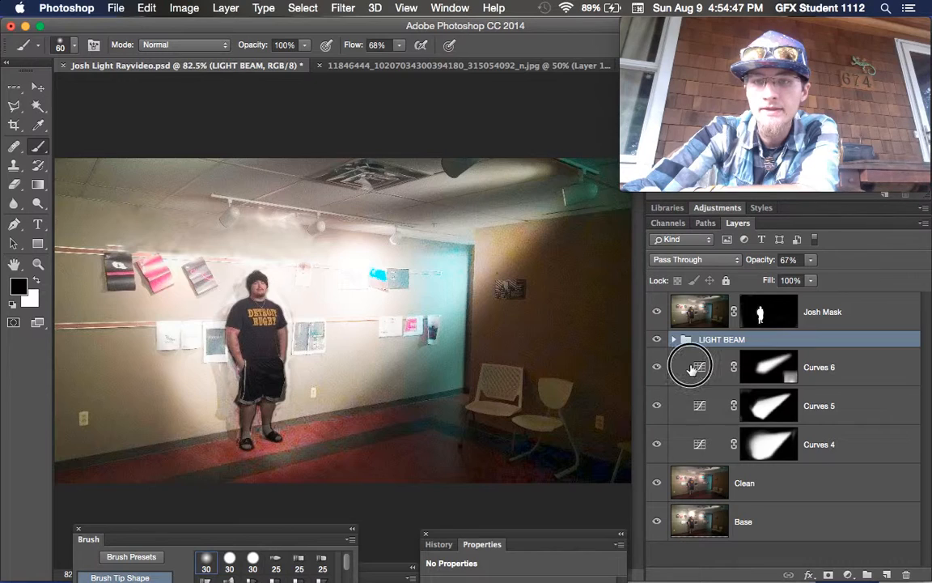
{"action": "left_click", "coordinate": [690, 371]}
{"action": "left_click", "coordinate": [715, 343]}
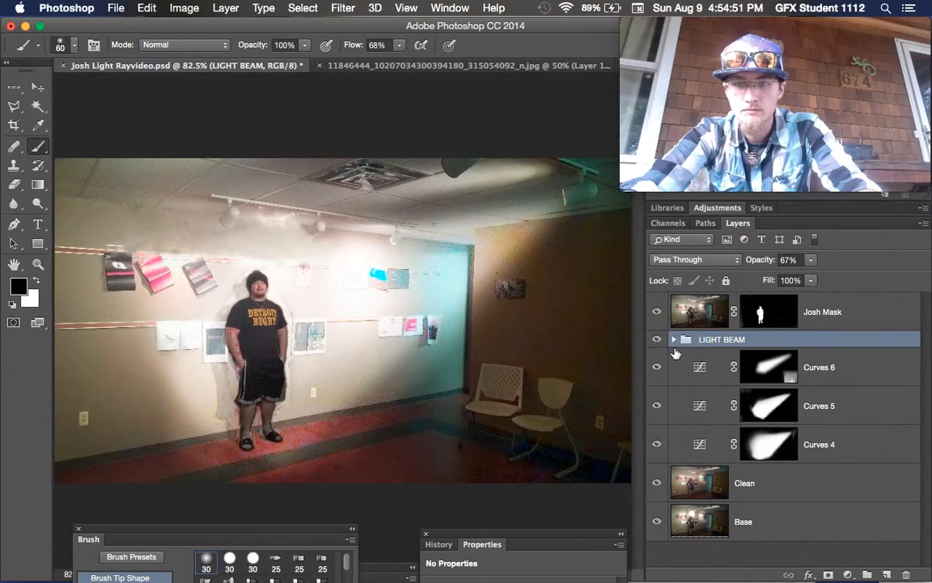
{"action": "left_click", "coordinate": [656, 340]}
Lower the opacity of the Curves 6, Curves 5 and Curves 4 layers together, and select the man's cutout layer
{"action": "left_click", "coordinate": [707, 369], "text": "shift"}
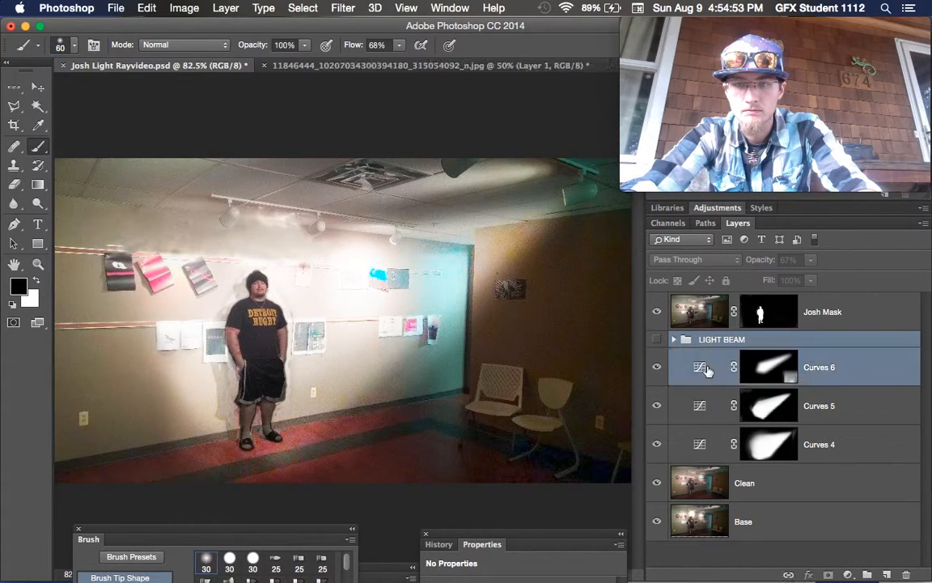
{"action": "left_click", "coordinate": [708, 369]}
{"action": "left_click", "coordinate": [711, 400], "text": "shift"}
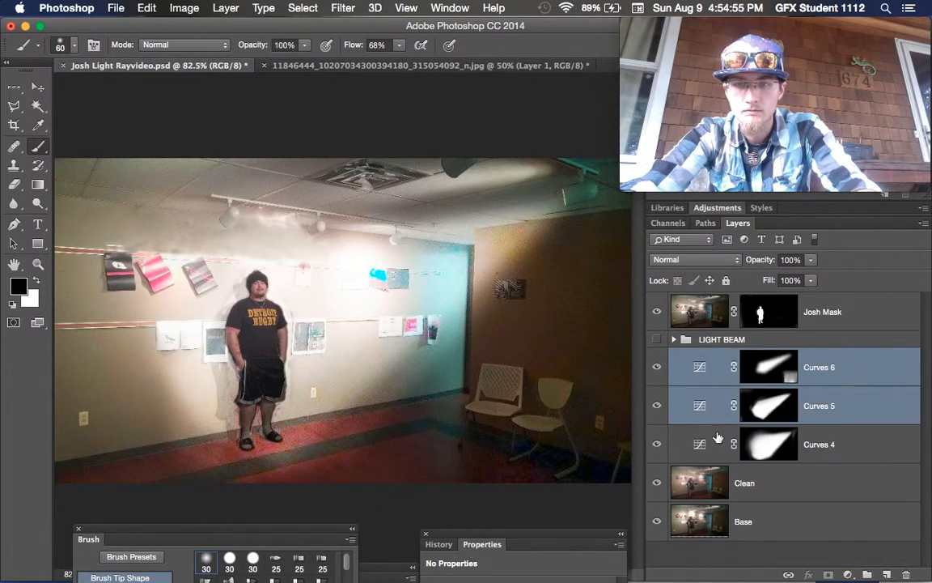
{"action": "left_click", "coordinate": [718, 438], "text": "shift"}
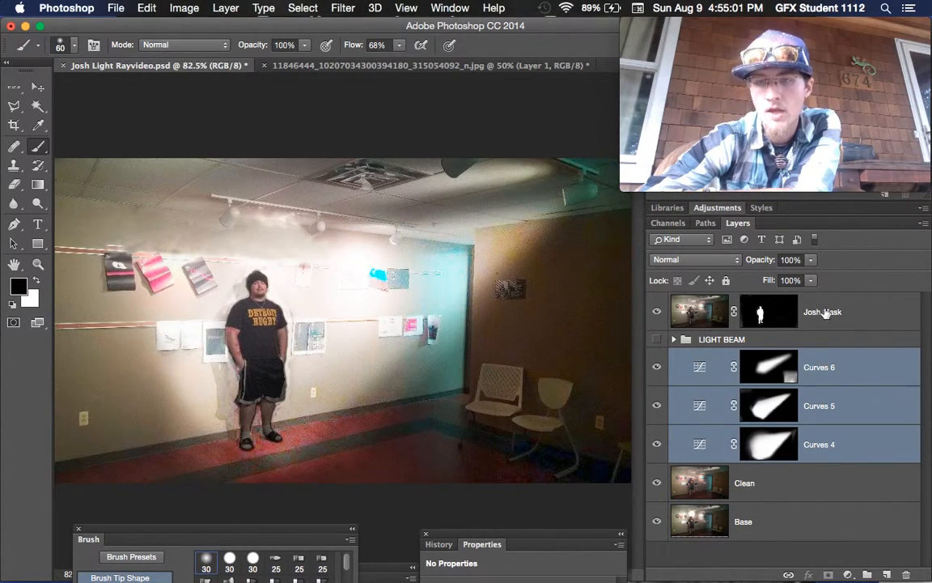
{"action": "left_click", "coordinate": [810, 260]}
{"action": "mouse_move", "coordinate": [814, 279]}
{"action": "left_mouse_down"}
{"action": "mouse_move", "coordinate": [787, 279]}
{"action": "mouse_move", "coordinate": [798, 280]}
{"action": "left_mouse_up"}
{"action": "left_click", "coordinate": [701, 313]}
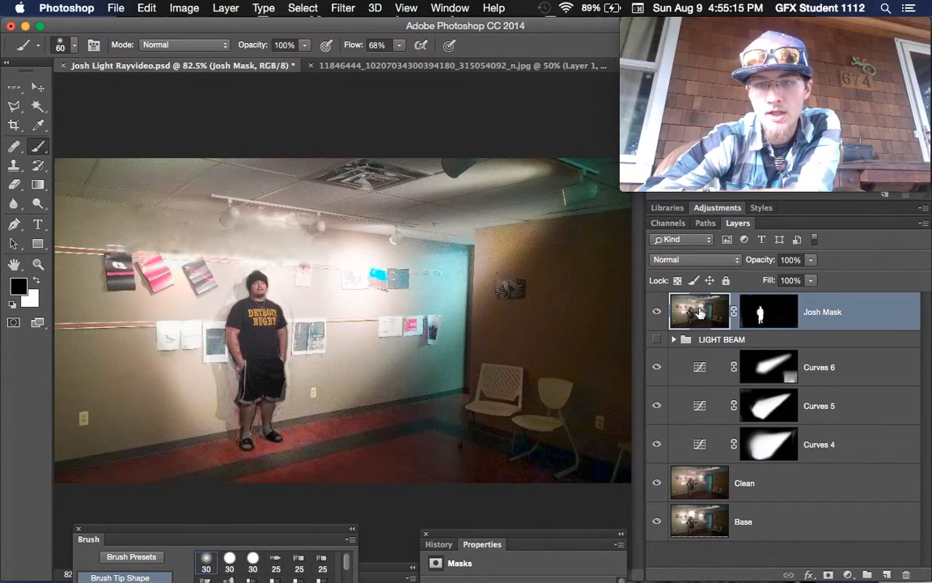
Lower the man's cutout layer's opacity to 73%, switch to the Move tool and show the composite without the surrounding interface
{"action": "left_click", "coordinate": [809, 260]}
{"action": "left_click_drag", "start_coordinate": [815, 279], "coordinate": [804, 280]}
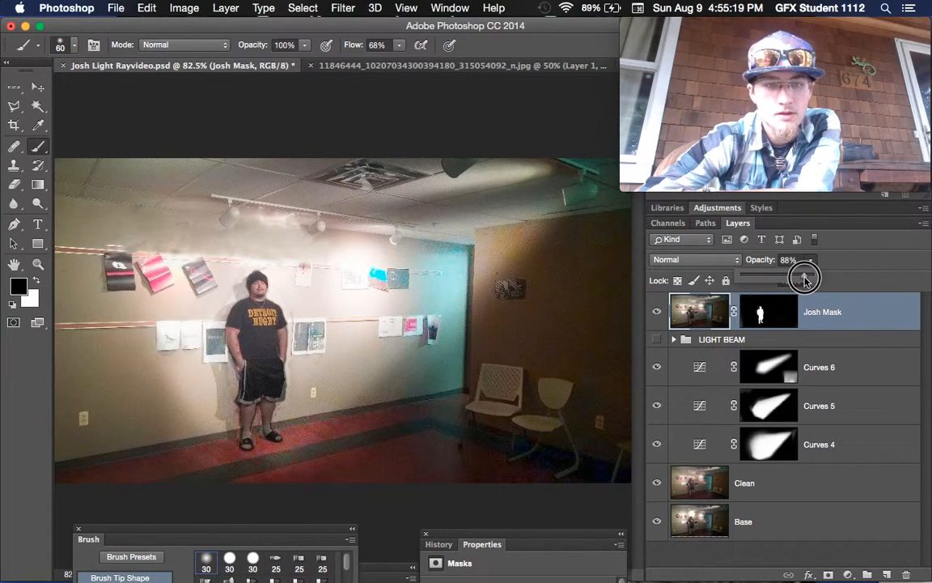
{"action": "left_click_drag", "start_coordinate": [802, 279], "coordinate": [800, 280]}
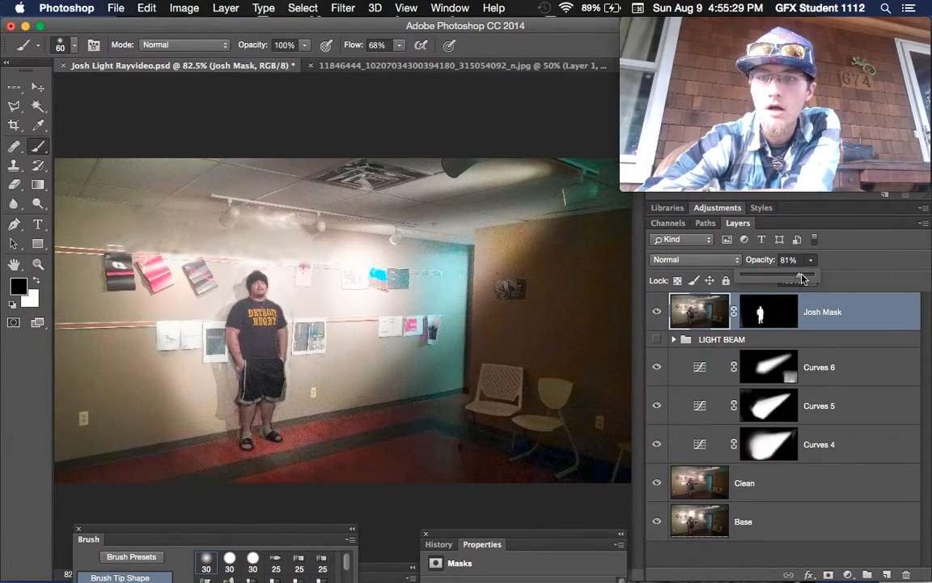
{"action": "left_click_drag", "start_coordinate": [799, 280], "coordinate": [793, 282]}
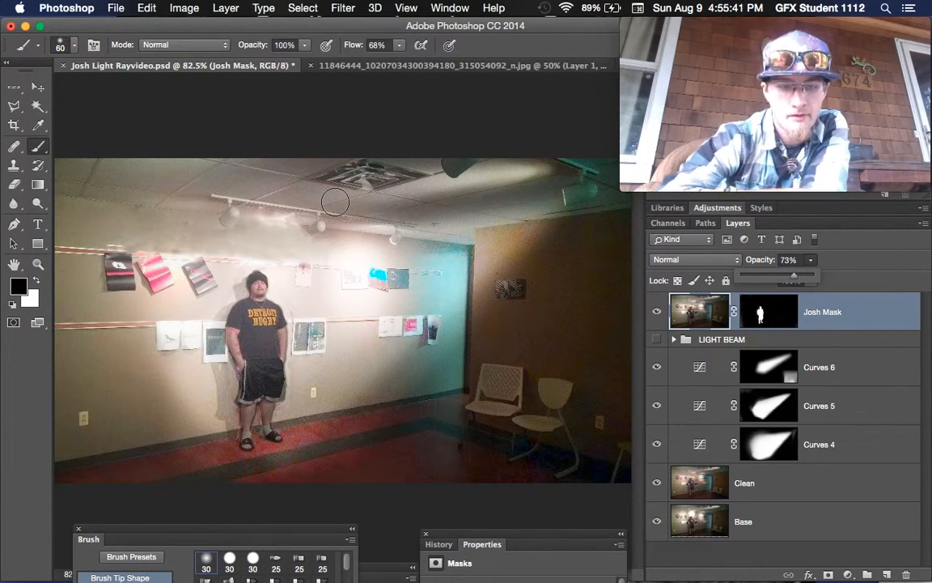
{"action": "key", "text": "v"}
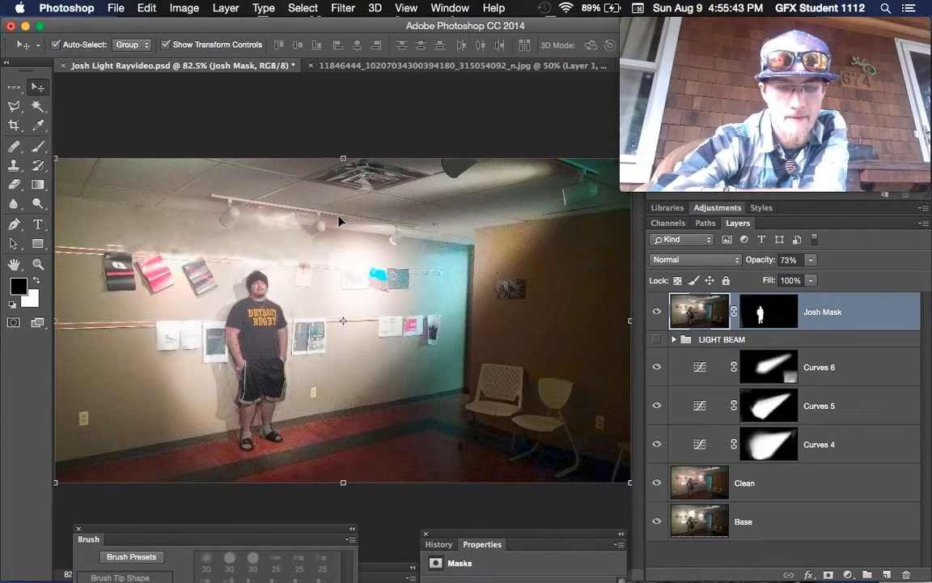
{"action": "key", "text": "Tab"}
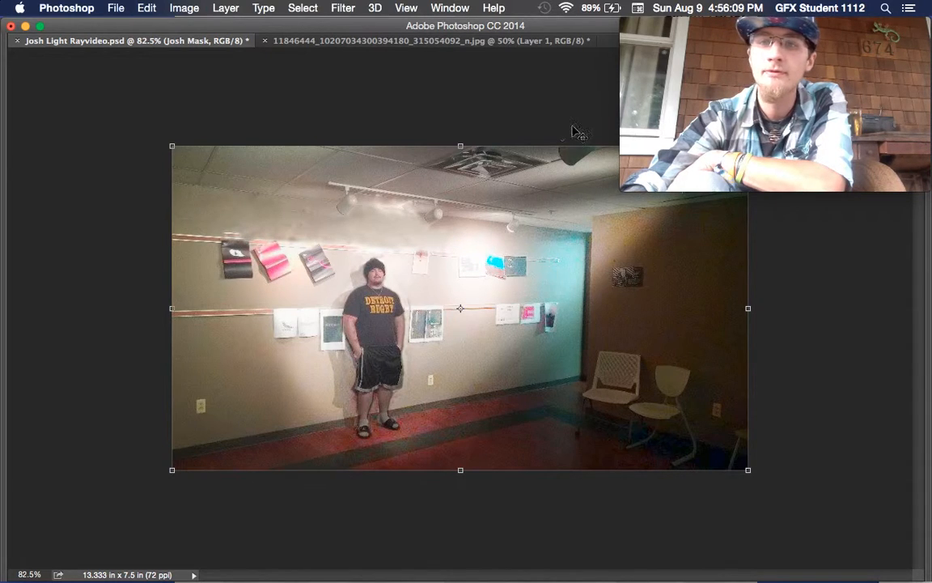
{"action": "mouse_move", "coordinate": [720, 89]}
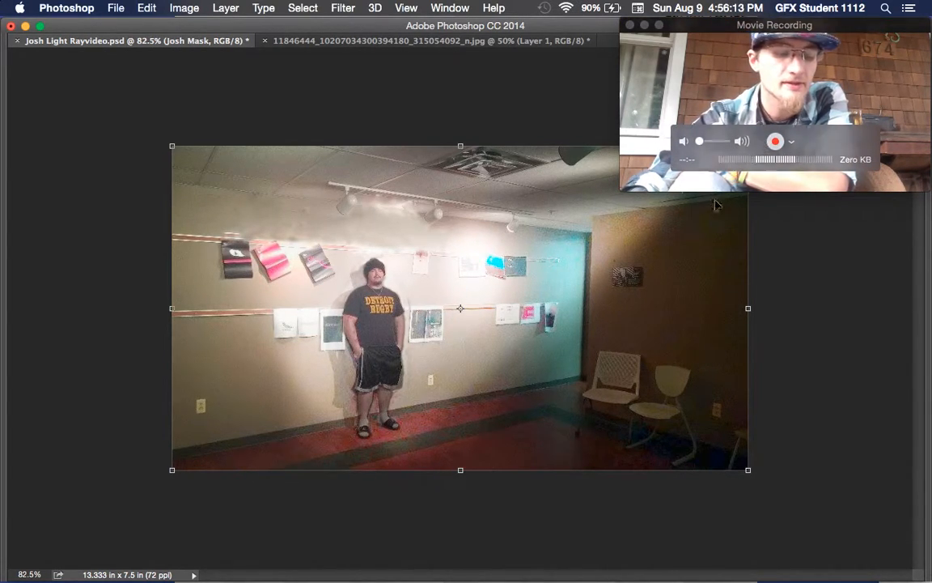
{"action": "mouse_move", "coordinate": [678, 182]}
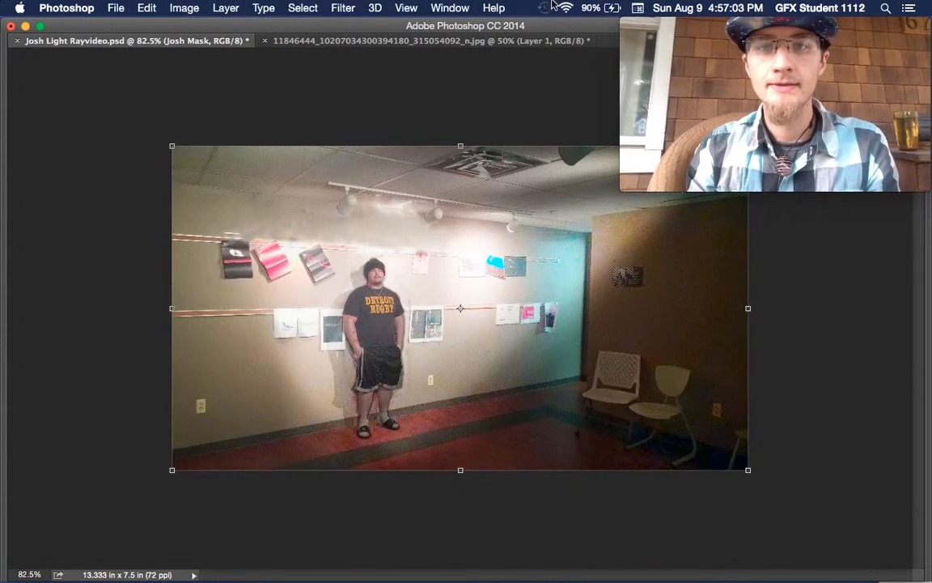
{"action": "left_click", "coordinate": [492, 8]}
{"action": "left_click", "coordinate": [749, 84]}
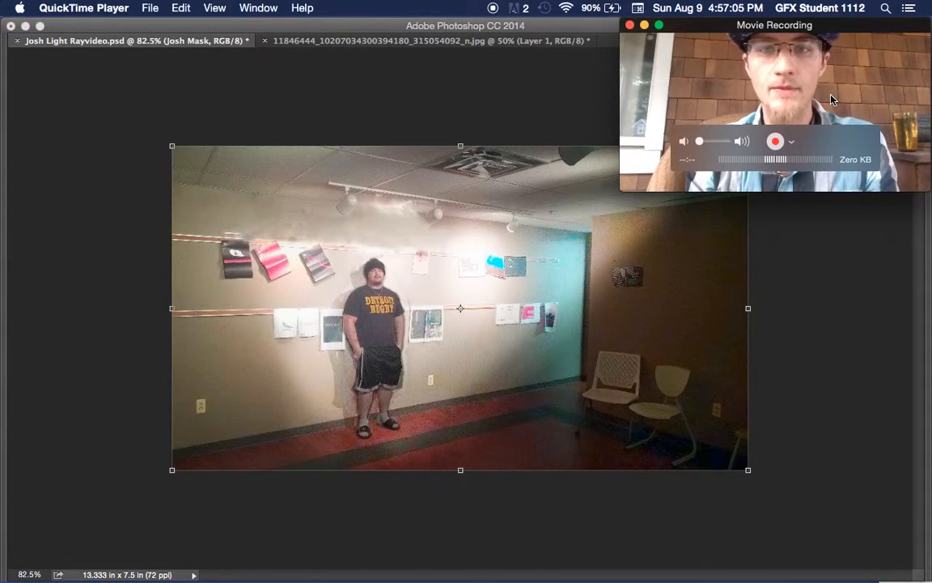